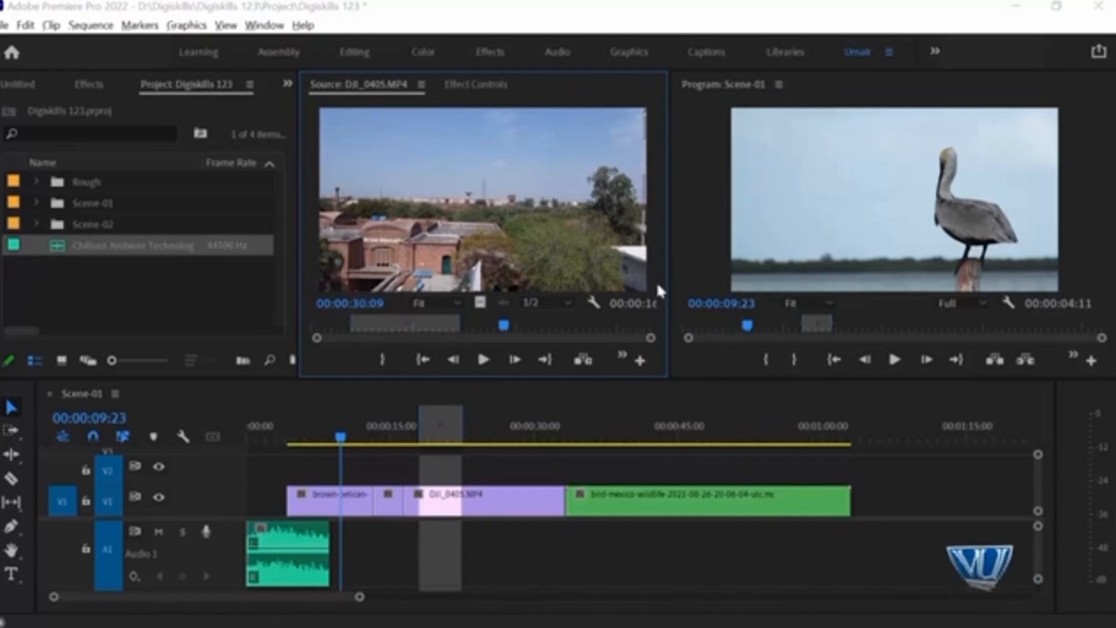
# Step: Widen the Source Monitor until all its playback buttons fit, previewing it once at maximized size along the way
pyautogui.moveTo(672, 238); pyautogui.dragTo(762, 234)
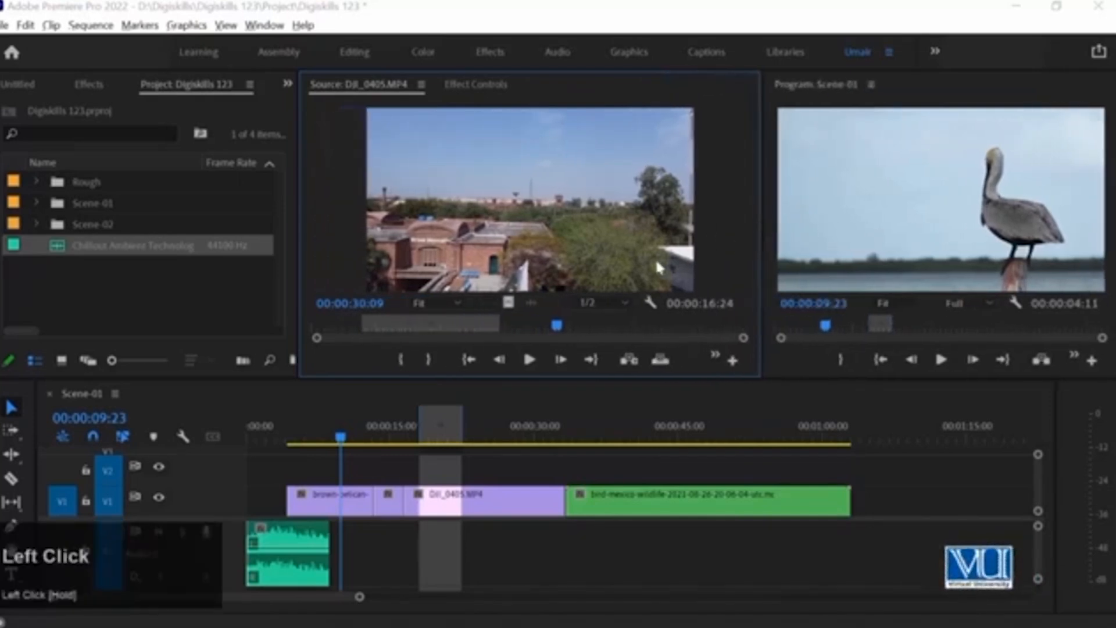
pyautogui.press('`')
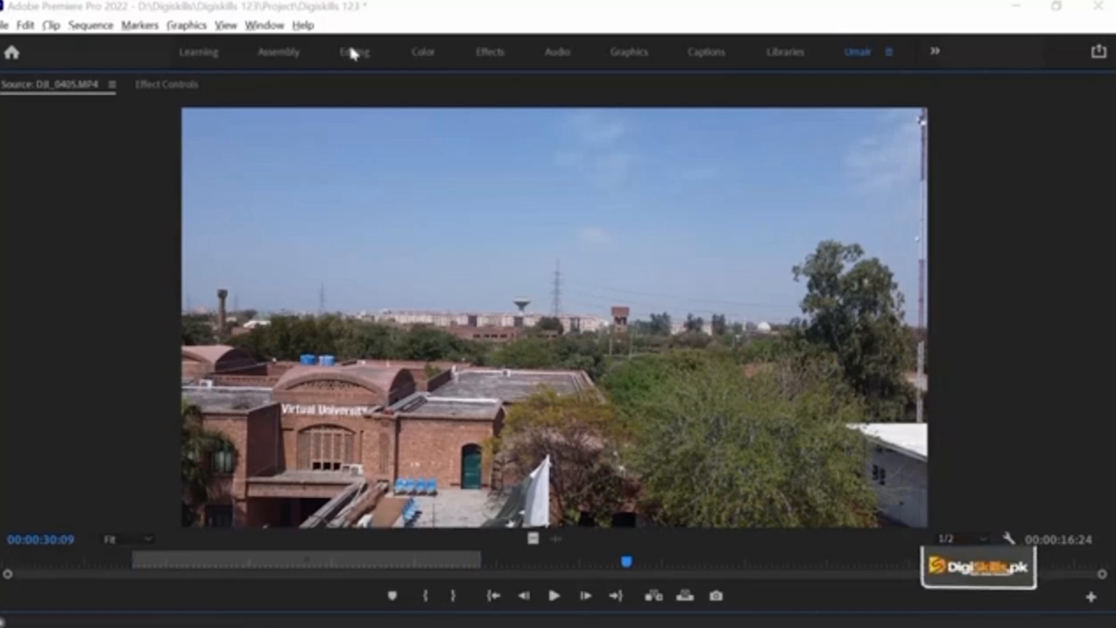
pyautogui.click(90, 199)
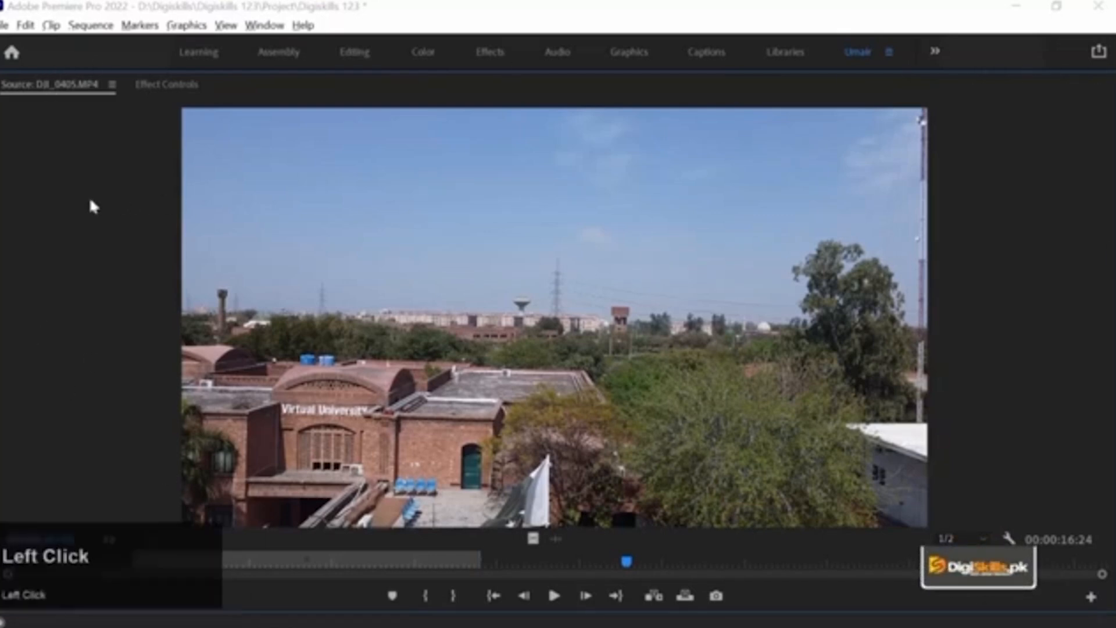
pyautogui.press('`')
pyautogui.moveTo(761, 239); pyautogui.dragTo(695, 240)
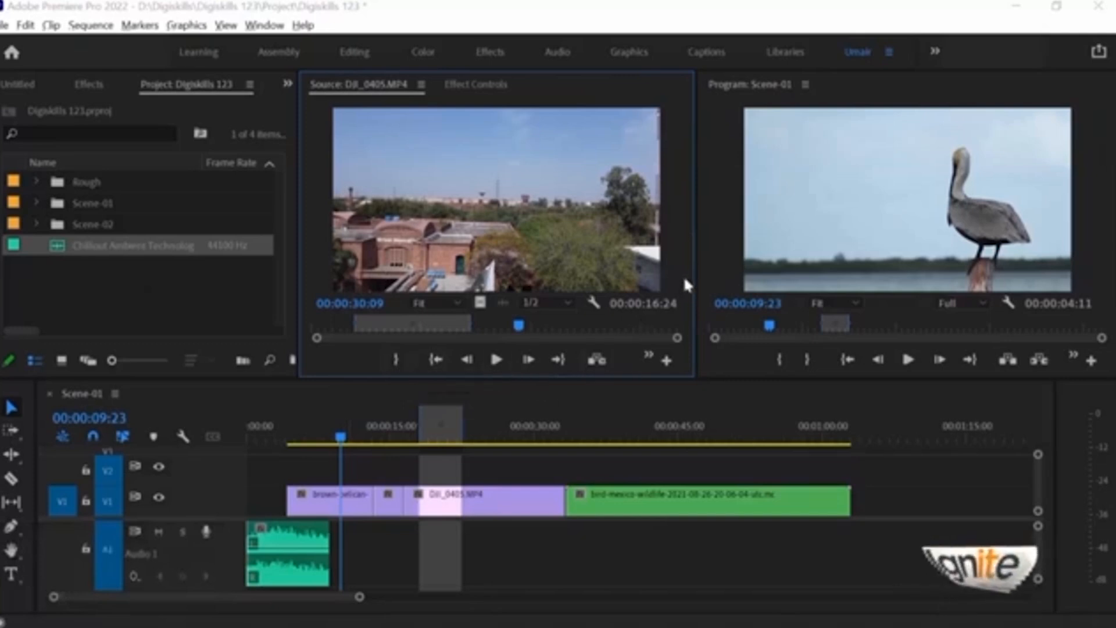
pyautogui.moveTo(694, 268); pyautogui.dragTo(822, 258)
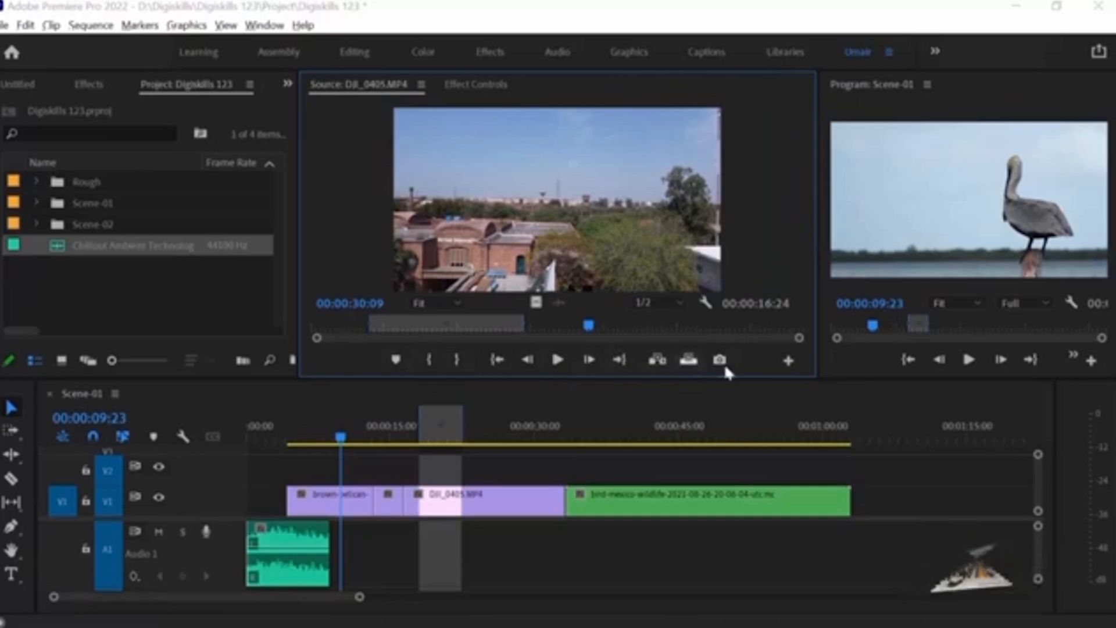
# Step: Open the Source Monitor's Button Editor to examine the available buttons and close it without changes
pyautogui.click(788, 363)
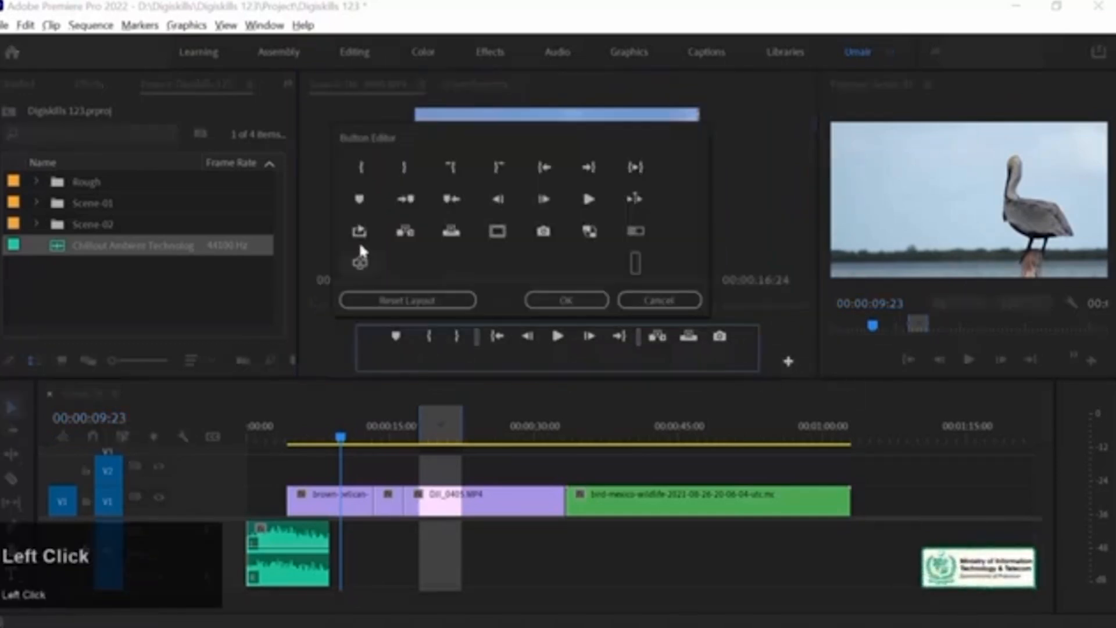
pyautogui.click(660, 300)
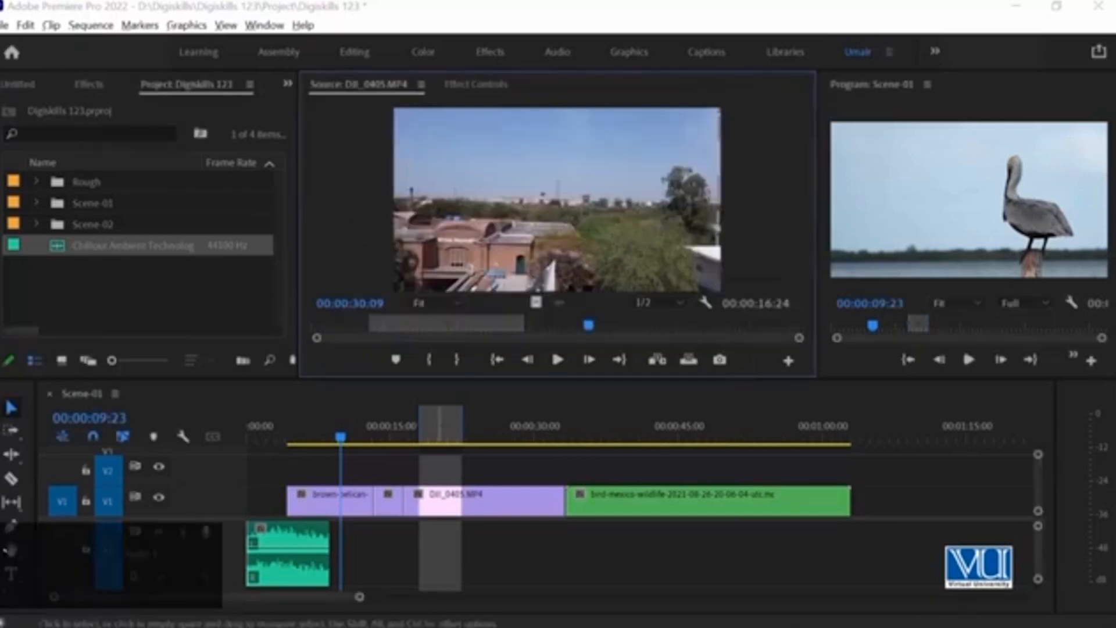
# Step: Maximize the Source Monitor, scrub DJI_0405.MP4 back to 00:00:20:25, and restore the panel
pyautogui.click(347, 202)
pyautogui.press('`')
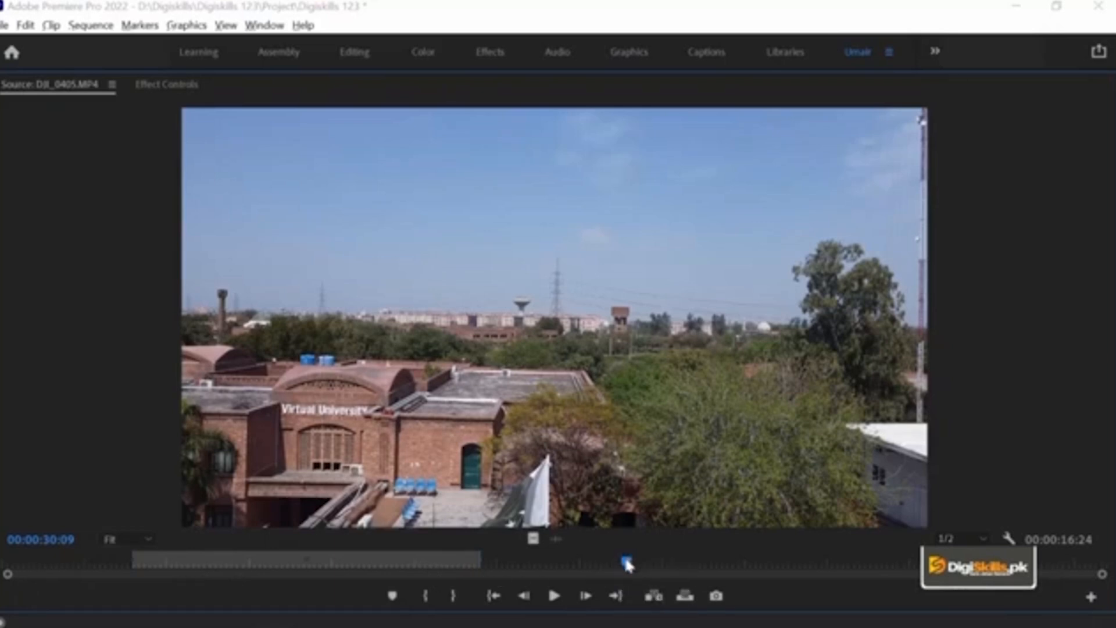
pyautogui.moveTo(627, 563); pyautogui.dragTo(428, 564)
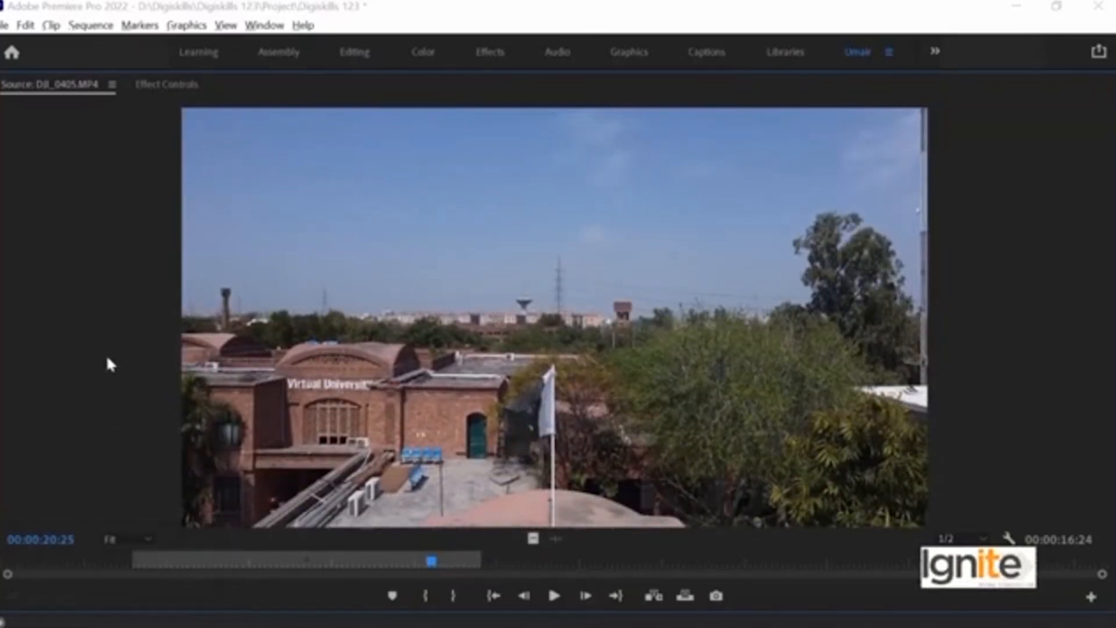
pyautogui.press('`')
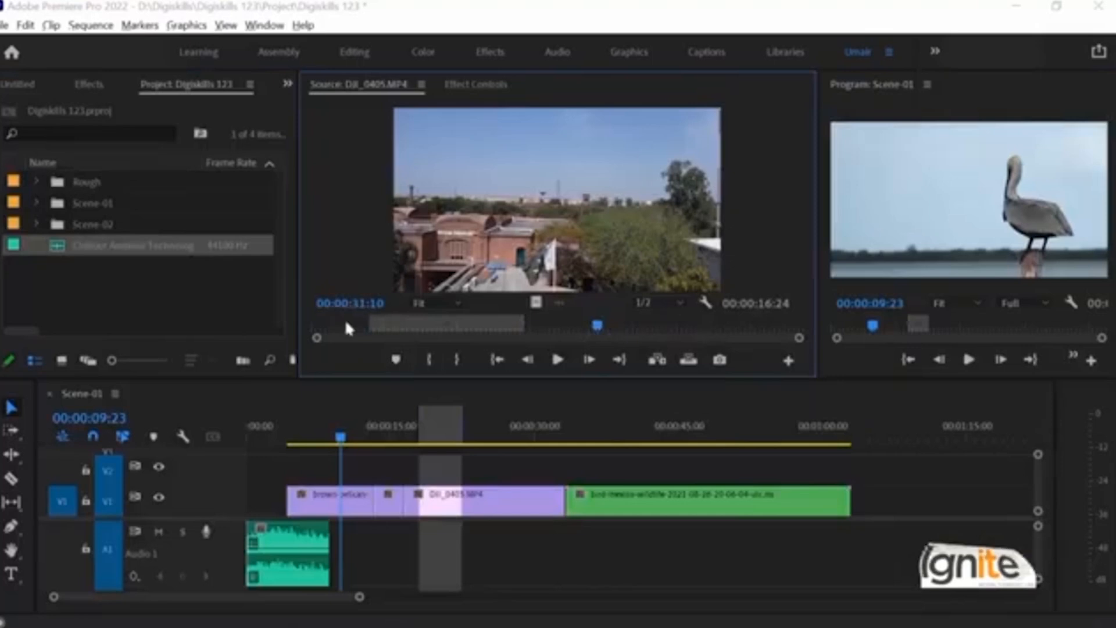
# Step: Scrub through DJI_0405.MP4 in the Source Monitor, checking the footage up to the clip's end at 00:00:53:10
pyautogui.moveTo(597, 324); pyautogui.dragTo(770, 327)
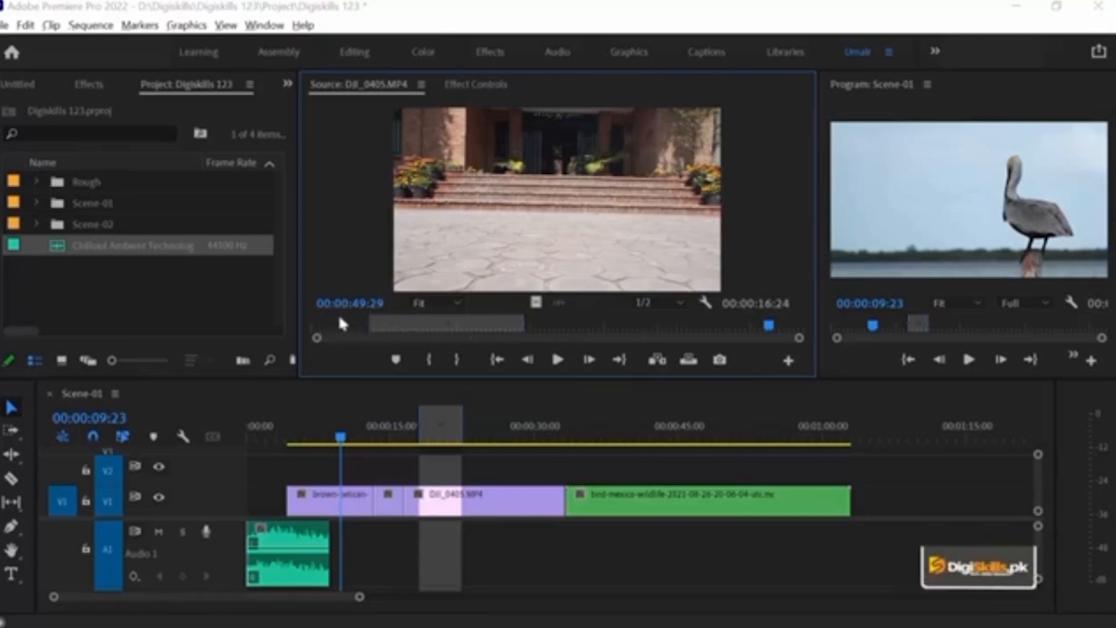
pyautogui.click(587, 327)
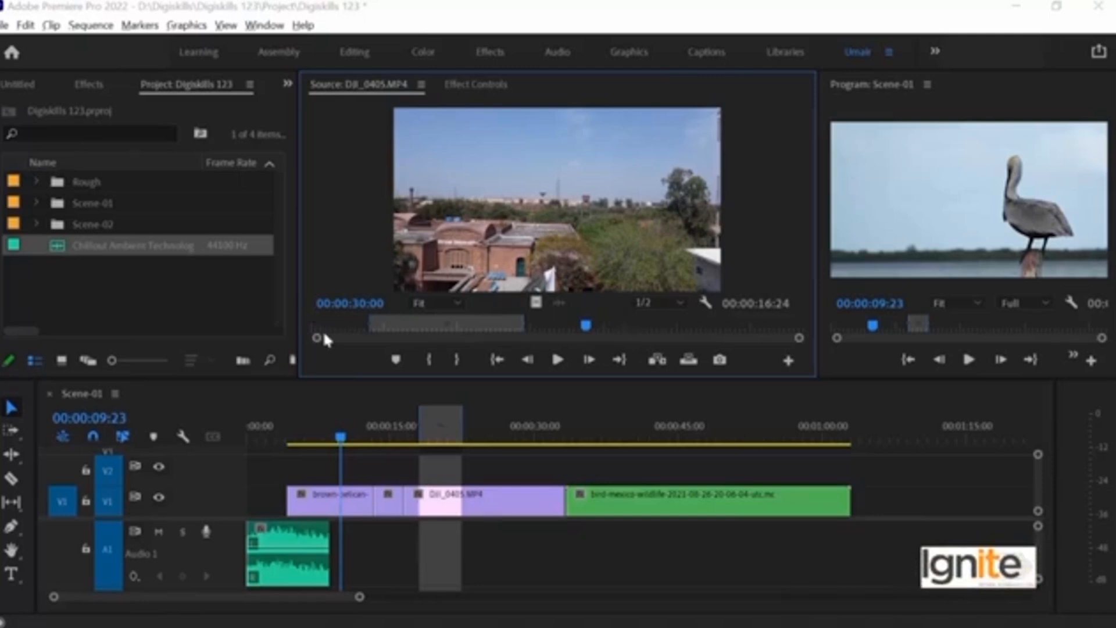
pyautogui.moveTo(607, 326); pyautogui.dragTo(878, 341)
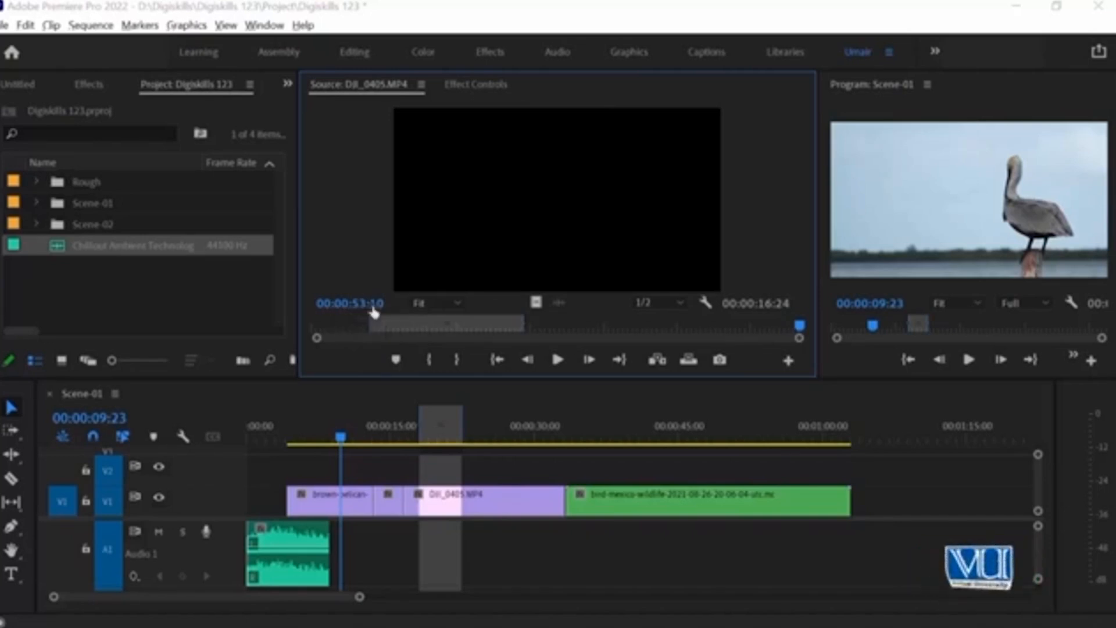
pyautogui.click(557, 324)
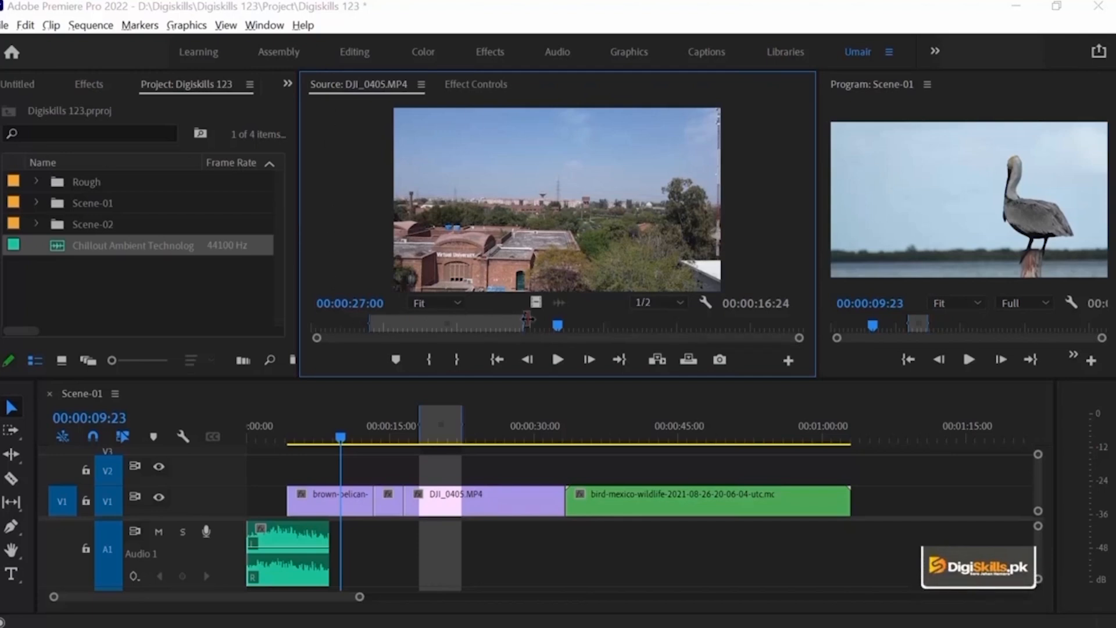
pyautogui.moveTo(558, 323); pyautogui.dragTo(921, 325)
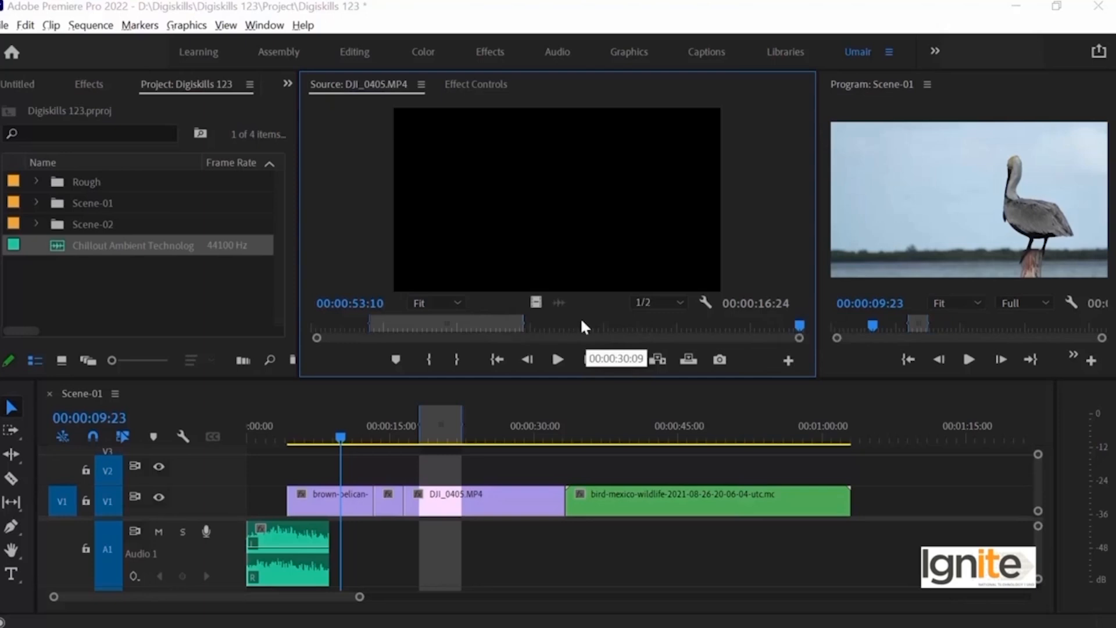
pyautogui.click(615, 326)
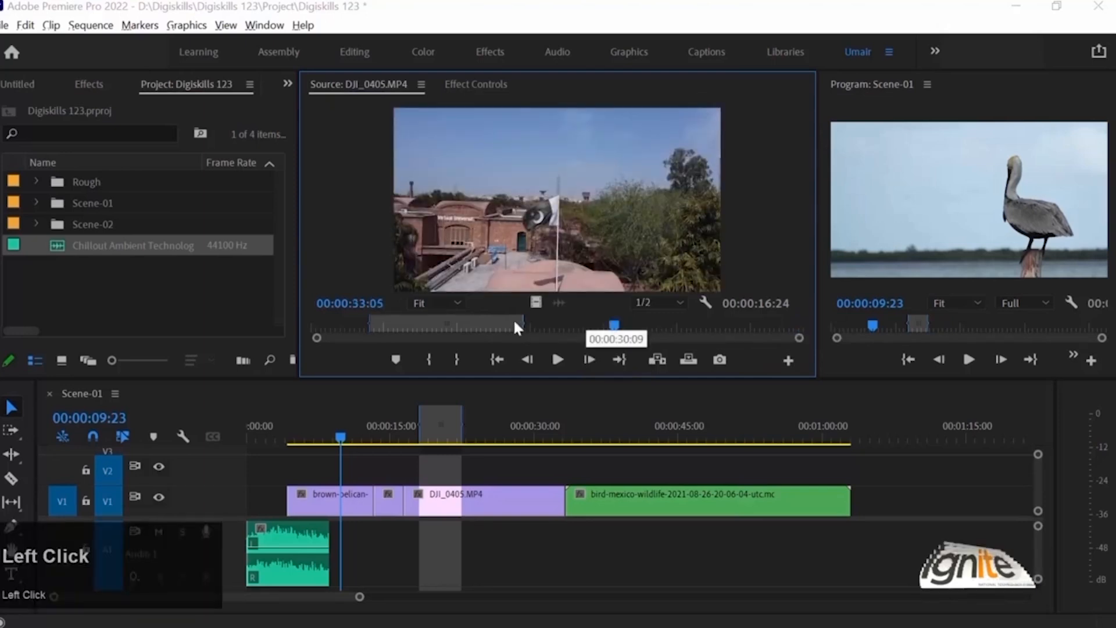
# Step: Set the source clip's out point at 00:00:42:13
pyautogui.moveTo(540, 324)
pyautogui.mouseDown()
pyautogui.moveTo(672, 326)
pyautogui.moveTo(526, 328)
pyautogui.mouseUp()
pyautogui.moveTo(520, 324); pyautogui.dragTo(703, 323)
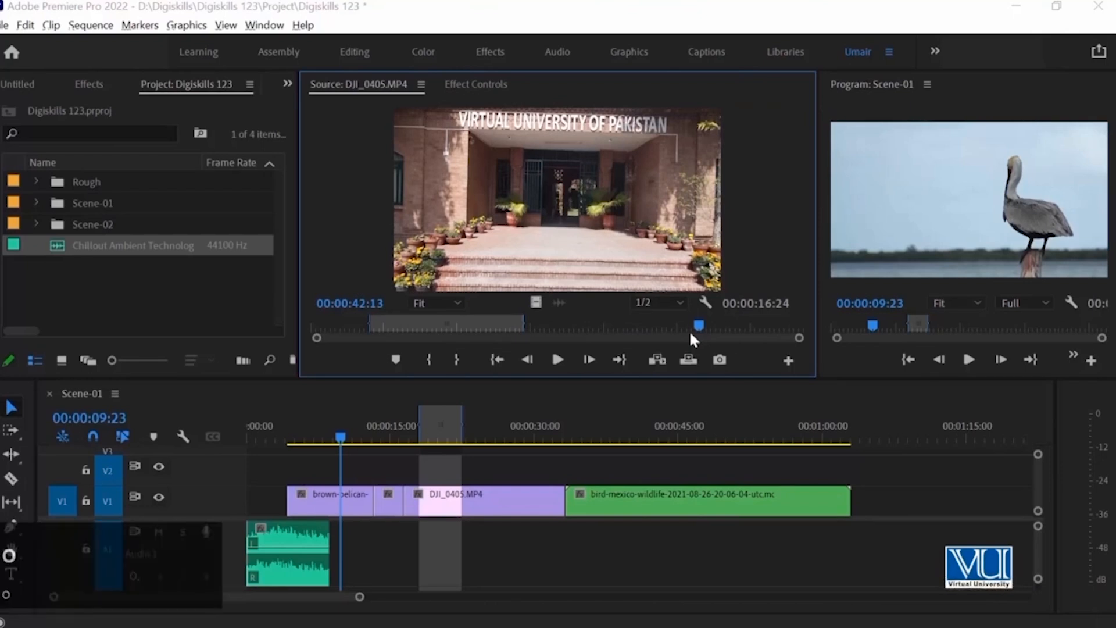
pyautogui.press('o')
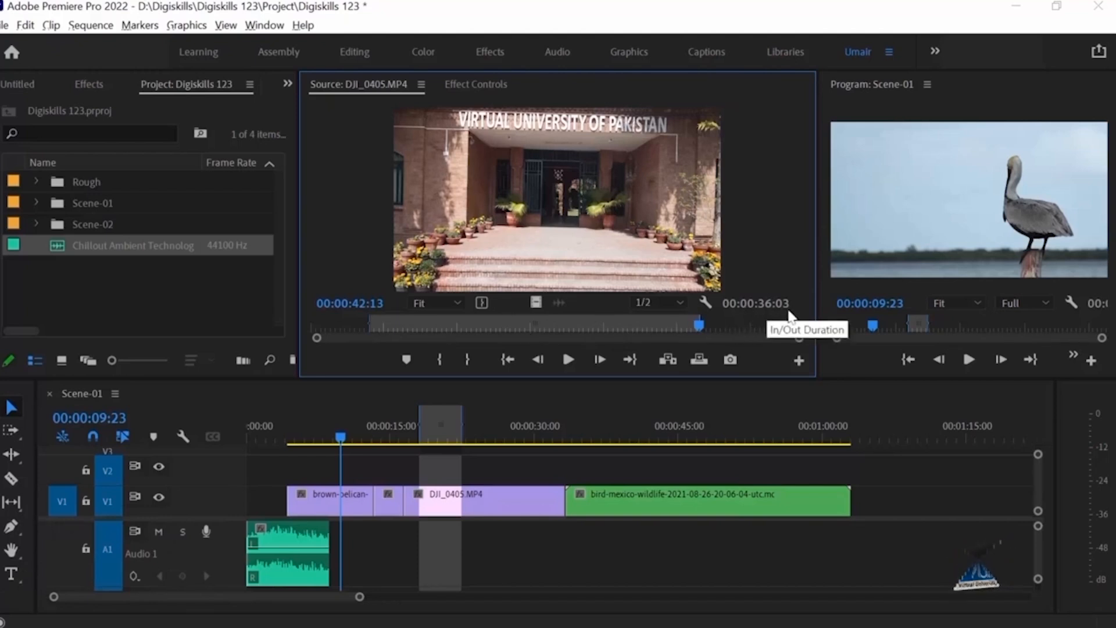
# Step: Move the source clip's out point to 00:00:32:27
pyautogui.moveTo(627, 320)
pyautogui.mouseDown()
pyautogui.moveTo(591, 317)
pyautogui.moveTo(612, 320)
pyautogui.mouseUp()
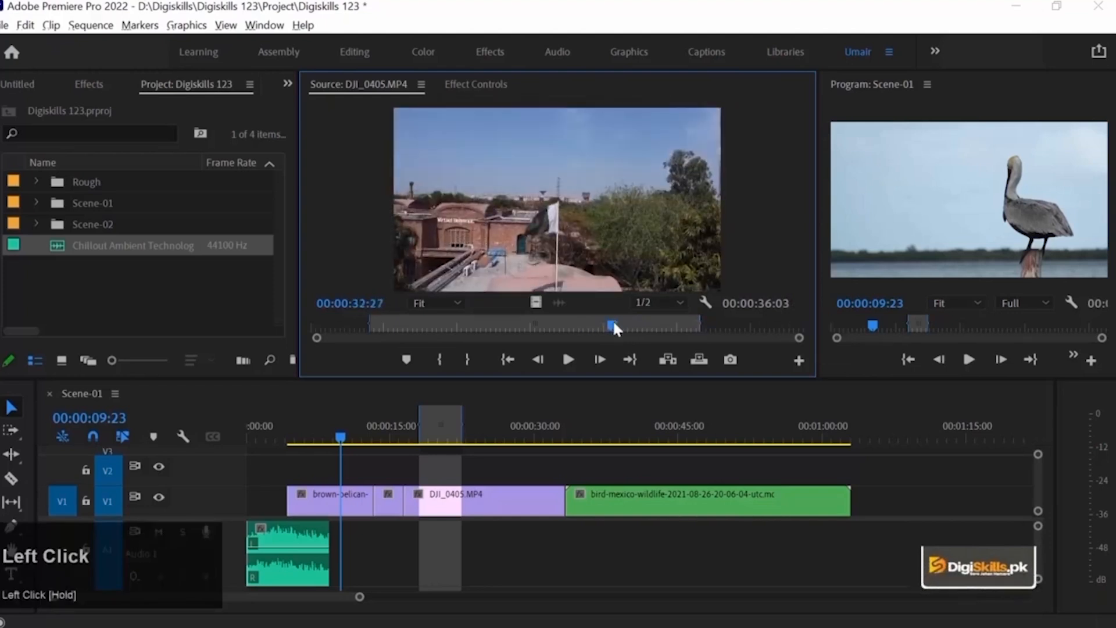
pyautogui.click(469, 359)
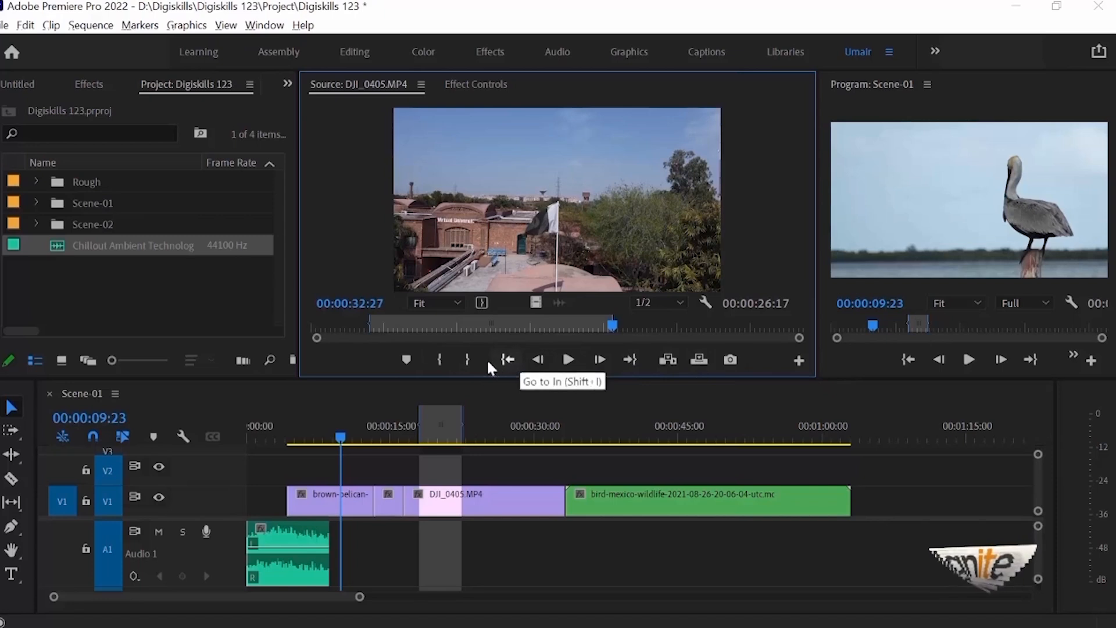
# Step: Add a marker to the source clip DJI_0405.MP4 at 00:00:40:18
pyautogui.click(341, 169)
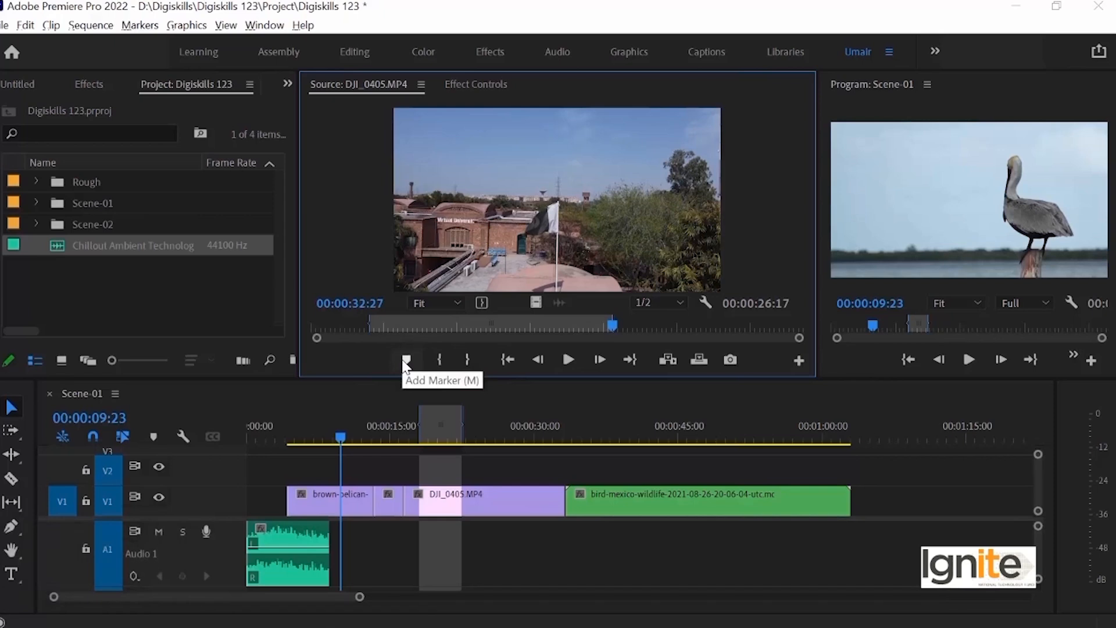
pyautogui.moveTo(393, 329); pyautogui.dragTo(682, 336)
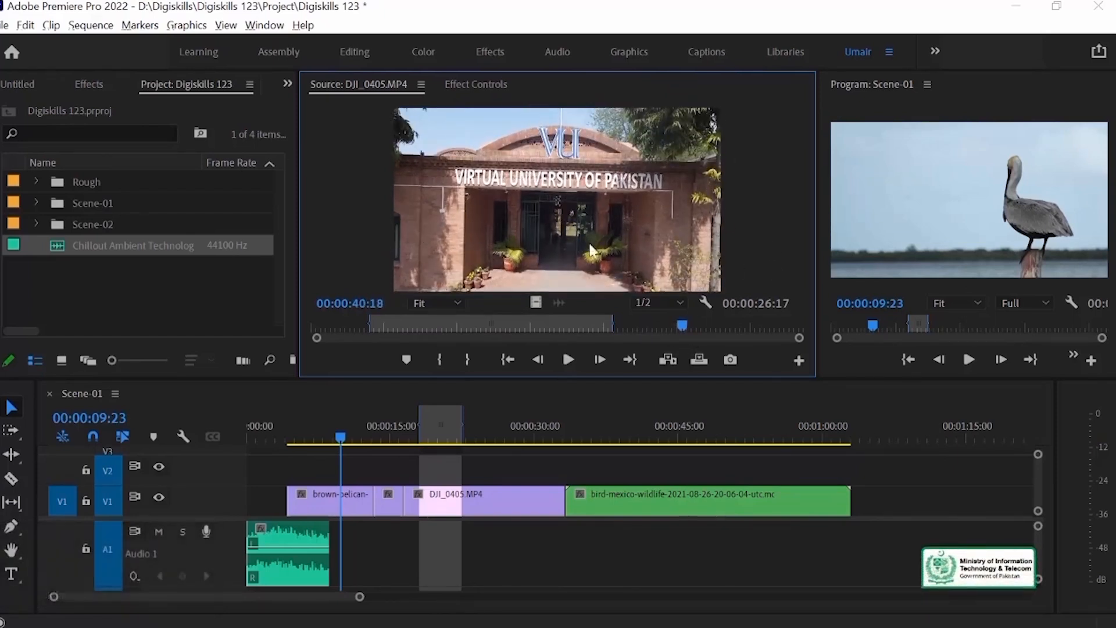
pyautogui.click(406, 361)
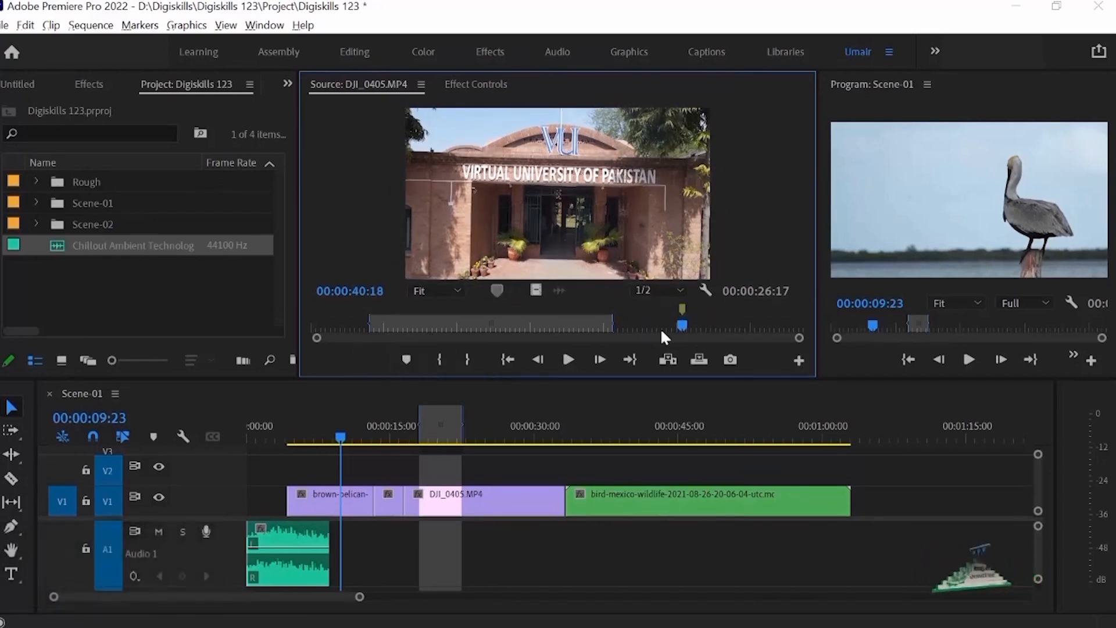
# Step: Open the source clip marker's settings to examine its name, comment and colour options, and close them without changes
pyautogui.doubleClick(682, 308)
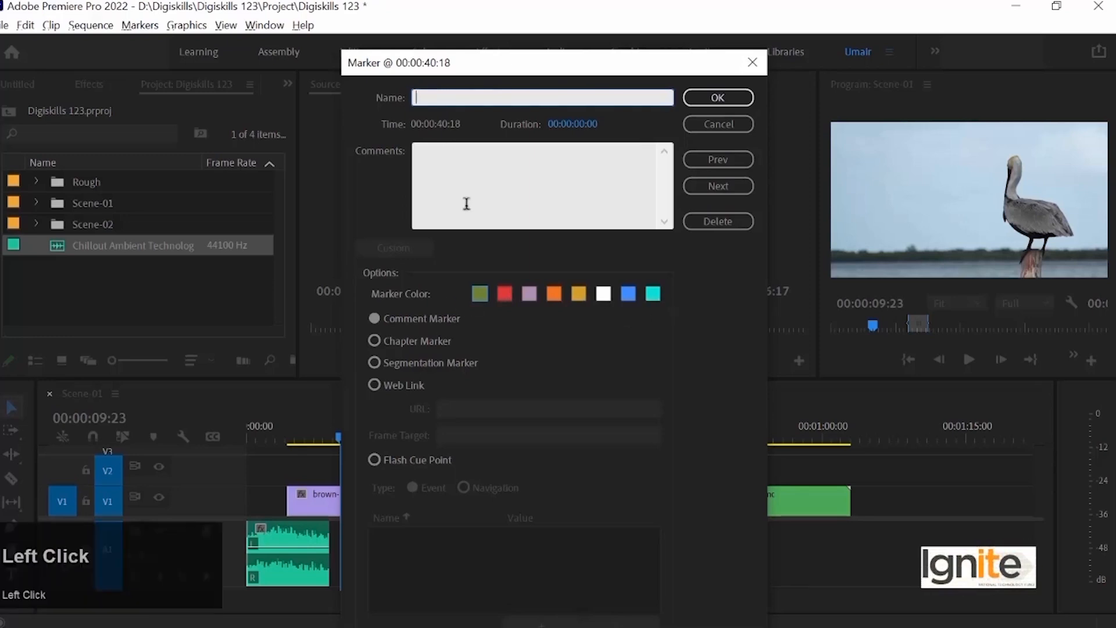
pyautogui.click(459, 159)
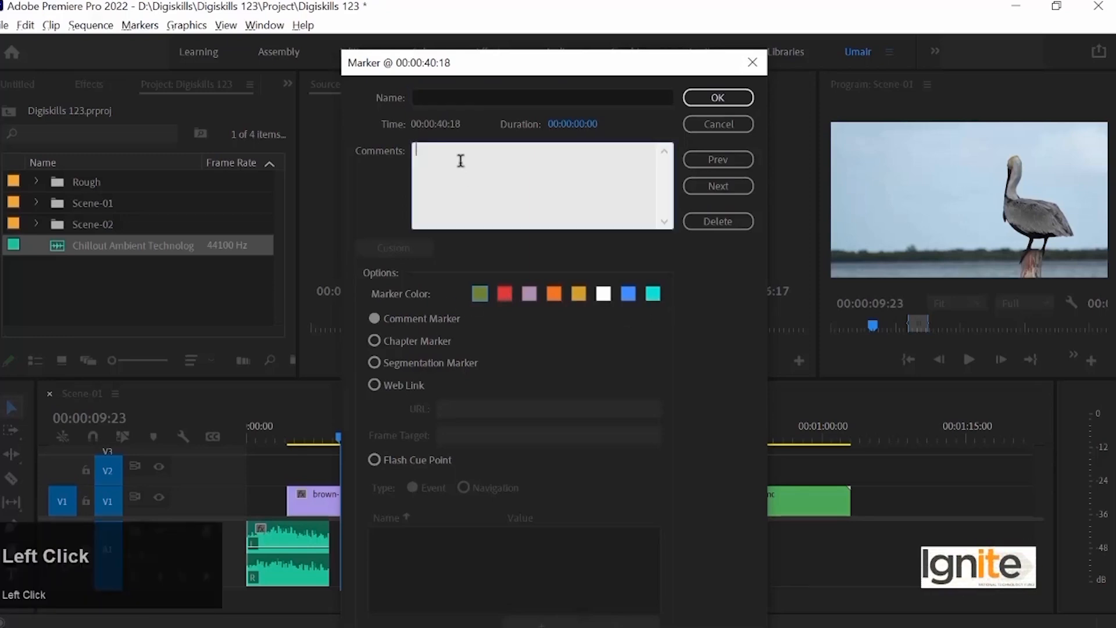
pyautogui.click(733, 125)
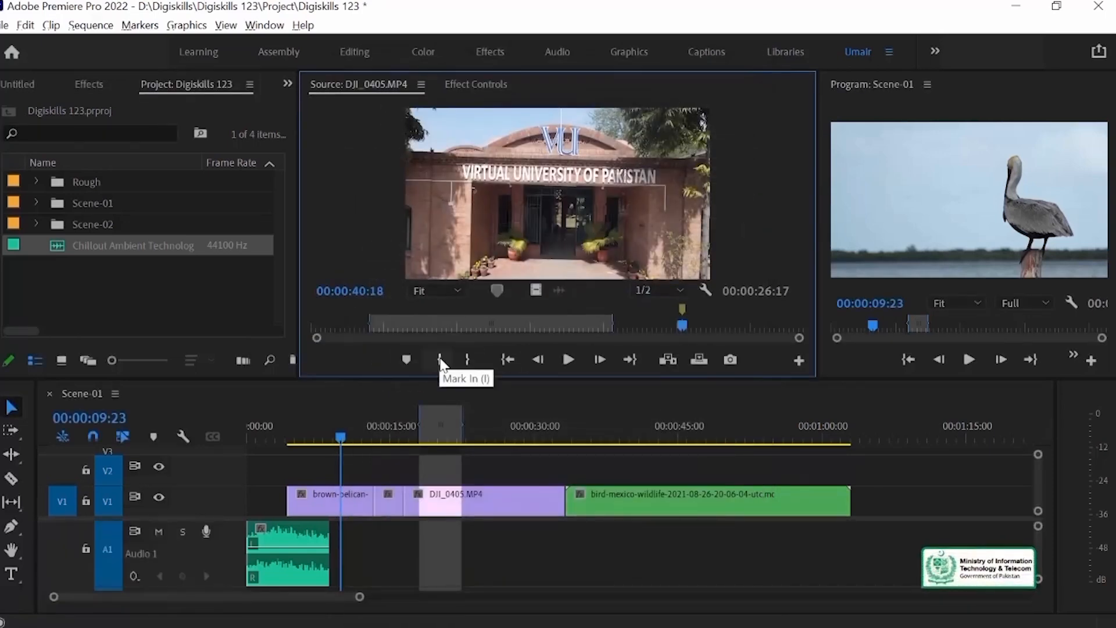
# Step: Set the source clip's in point at 00:00:28:25
pyautogui.moveTo(359, 321); pyautogui.dragTo(575, 323)
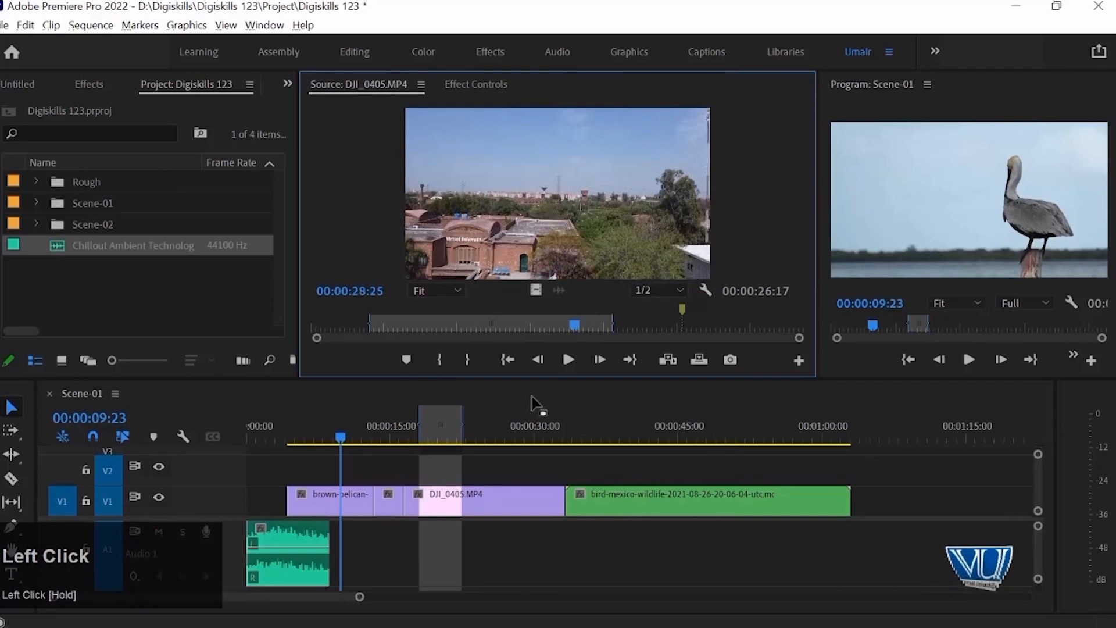
pyautogui.click(446, 362)
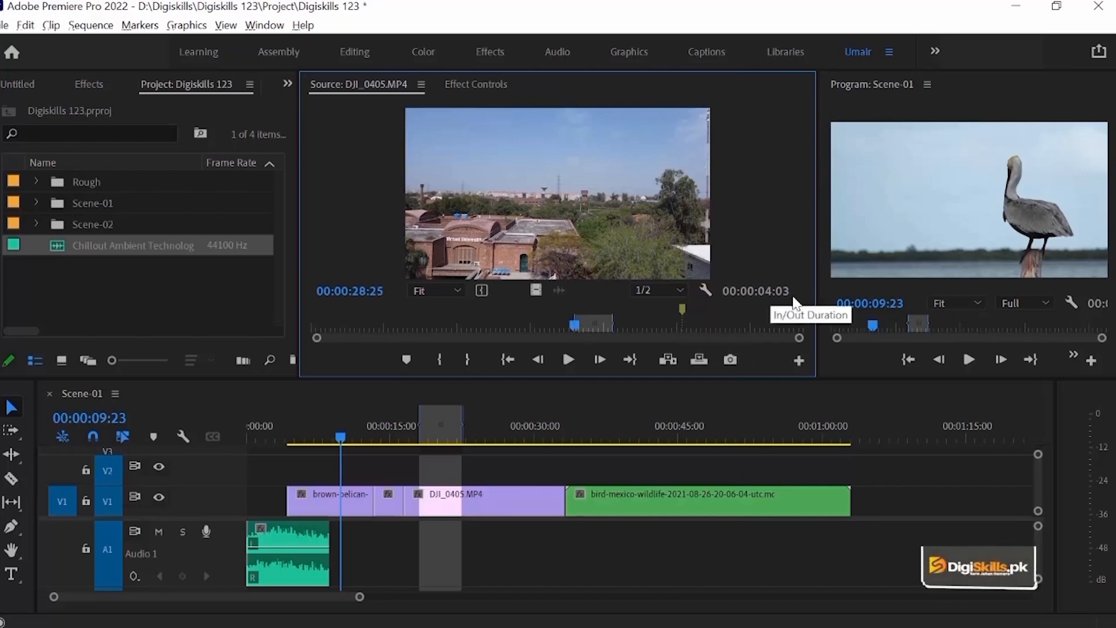
# Step: Play the source clip forward and in reverse to 00:00:40:10 and set its out point there
pyautogui.click(568, 360)
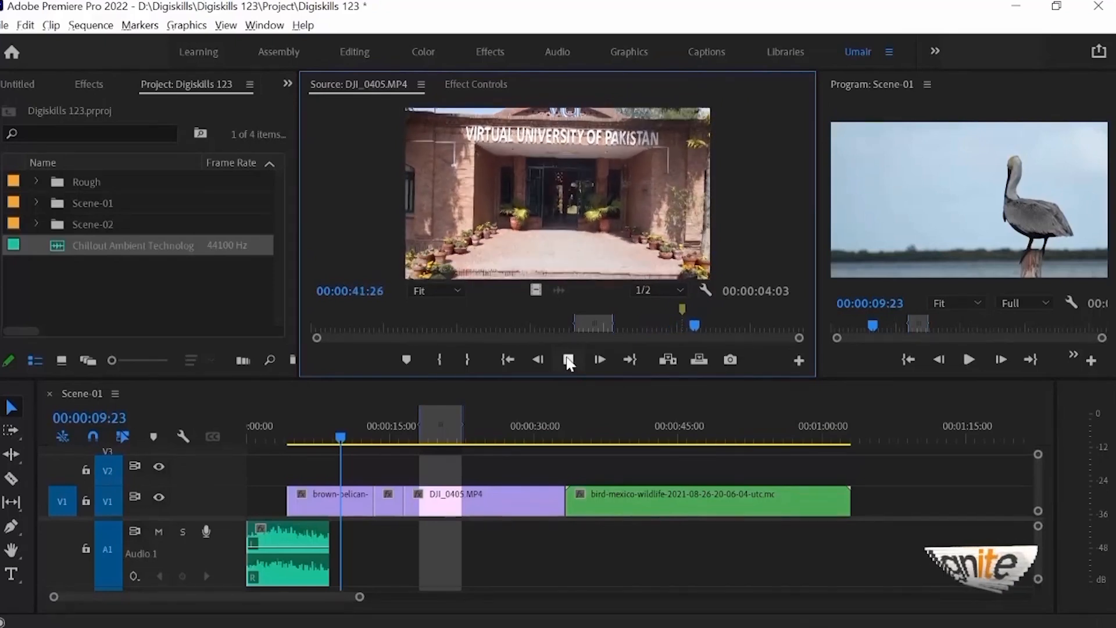
pyautogui.press('space')
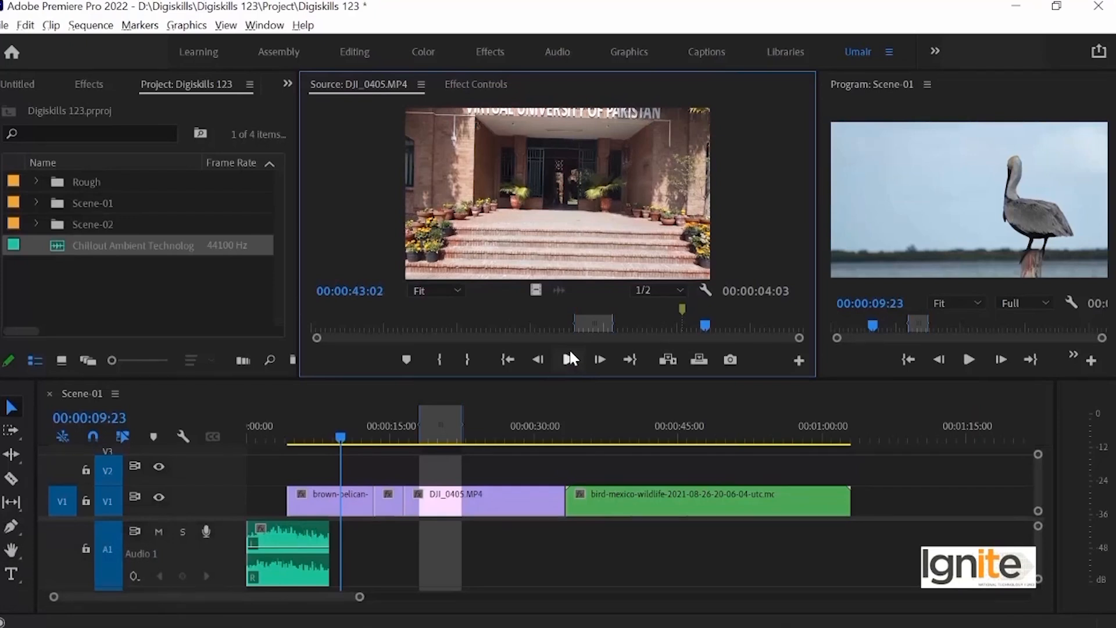
pyautogui.press('j')
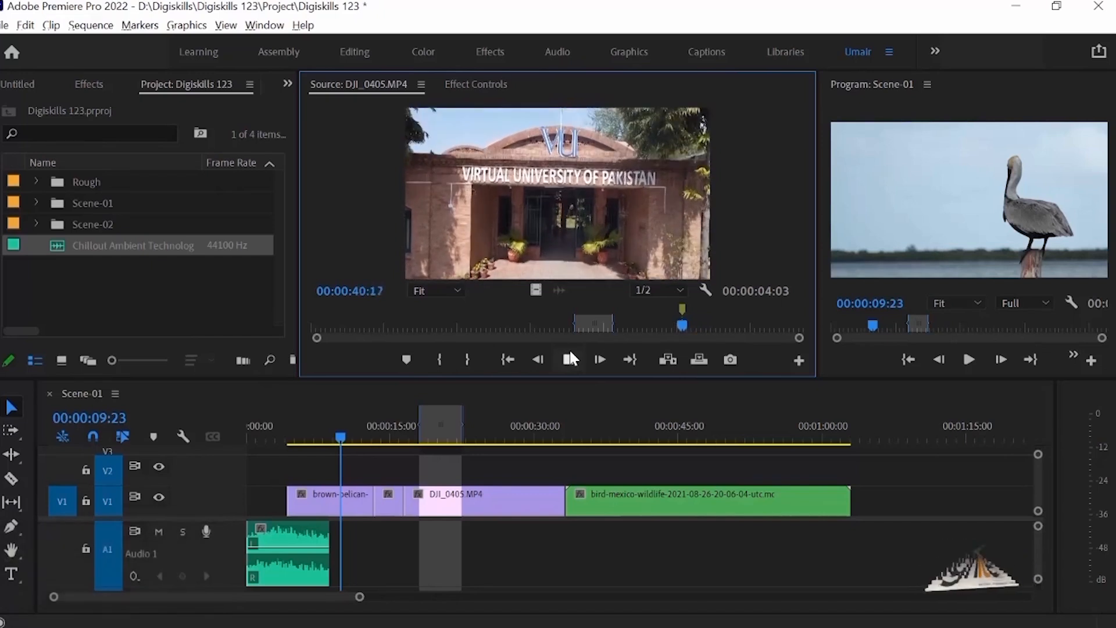
pyautogui.press('space')
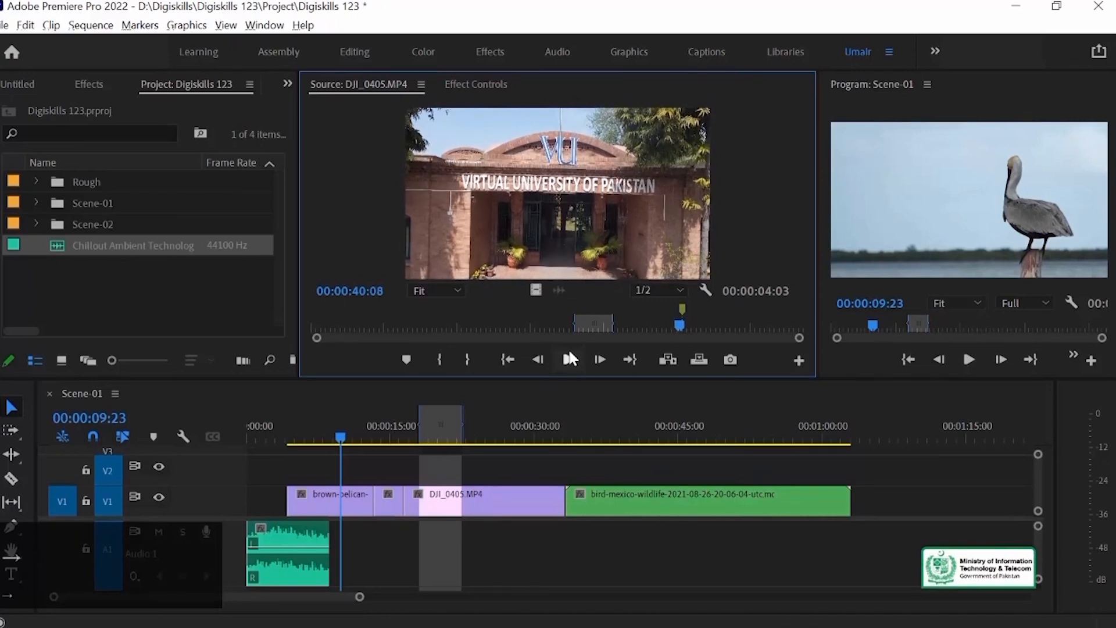
pyautogui.hotkey('ctrl', 'z')
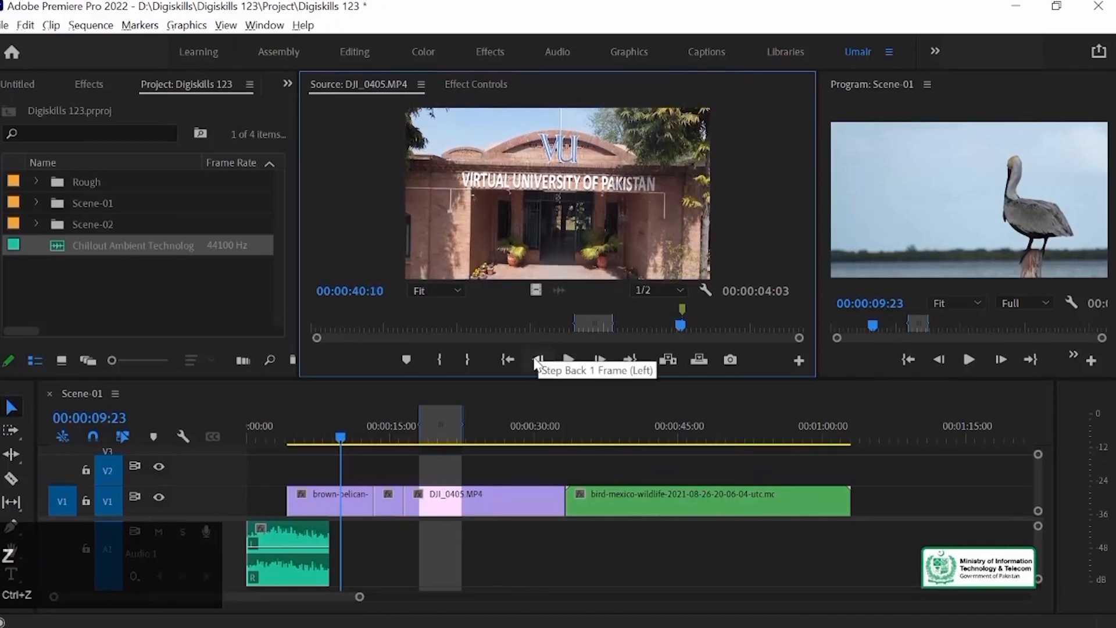
pyautogui.click(470, 357)
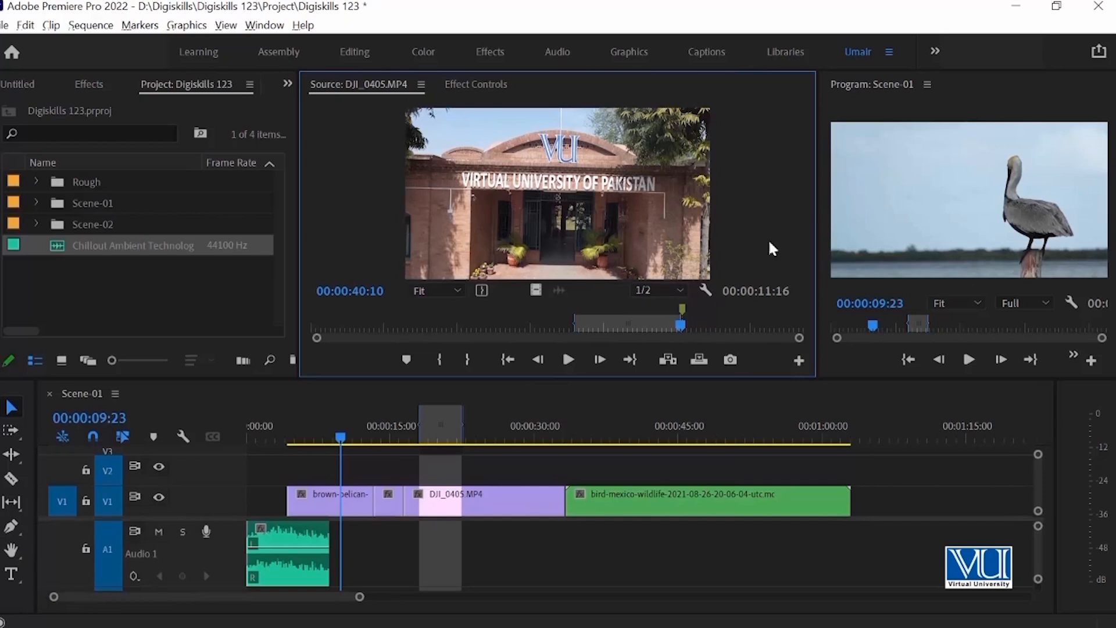
# Step: Place the marked section of DJI_0405.MP4 on track V1 at about 00:01:07, leaving a gap after the green bird clip
pyautogui.moveTo(919, 489); pyautogui.dragTo(891, 514)
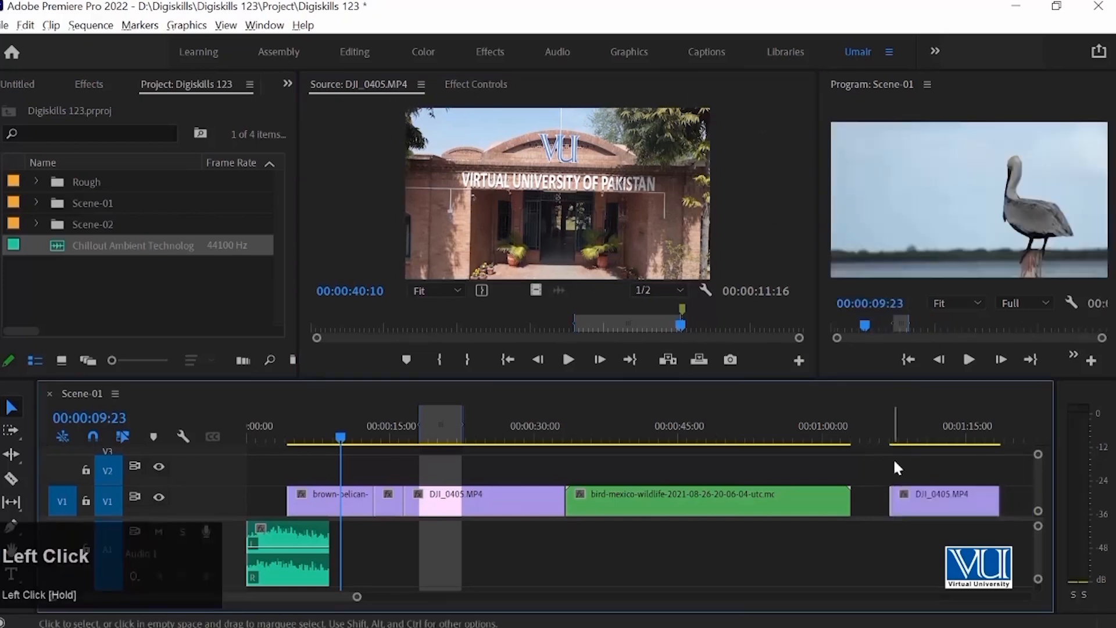
# Step: Play the DJI_0405.MP4 clip that sits after the gap in the Scene-01 timeline, stopping at 00:01:09:23
pyautogui.click(888, 417)
pyautogui.press('space')
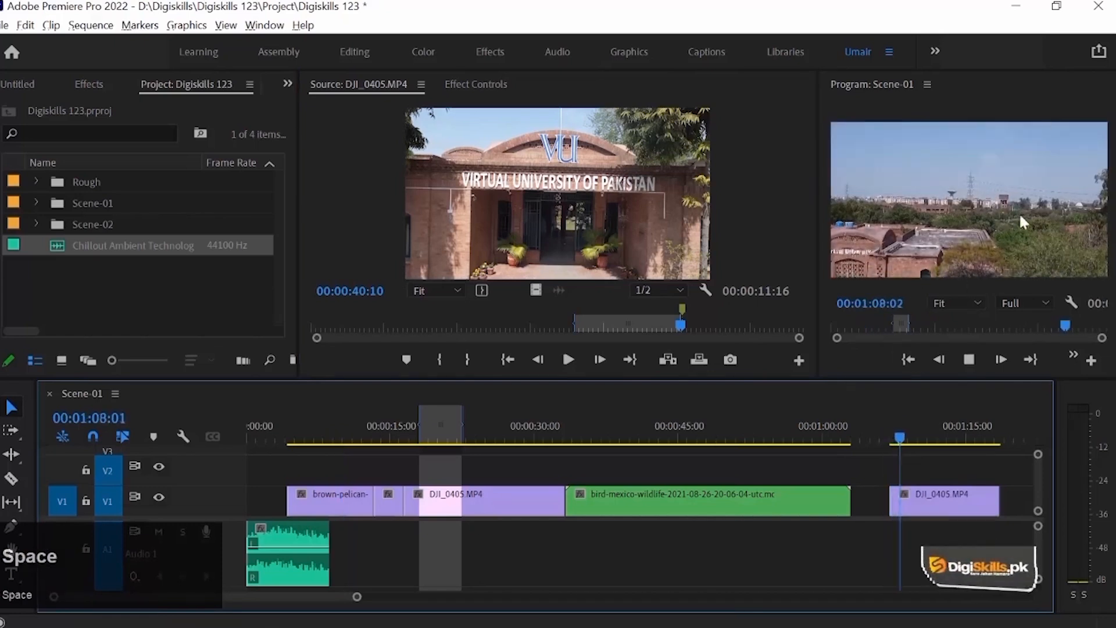
pyautogui.click(419, 289)
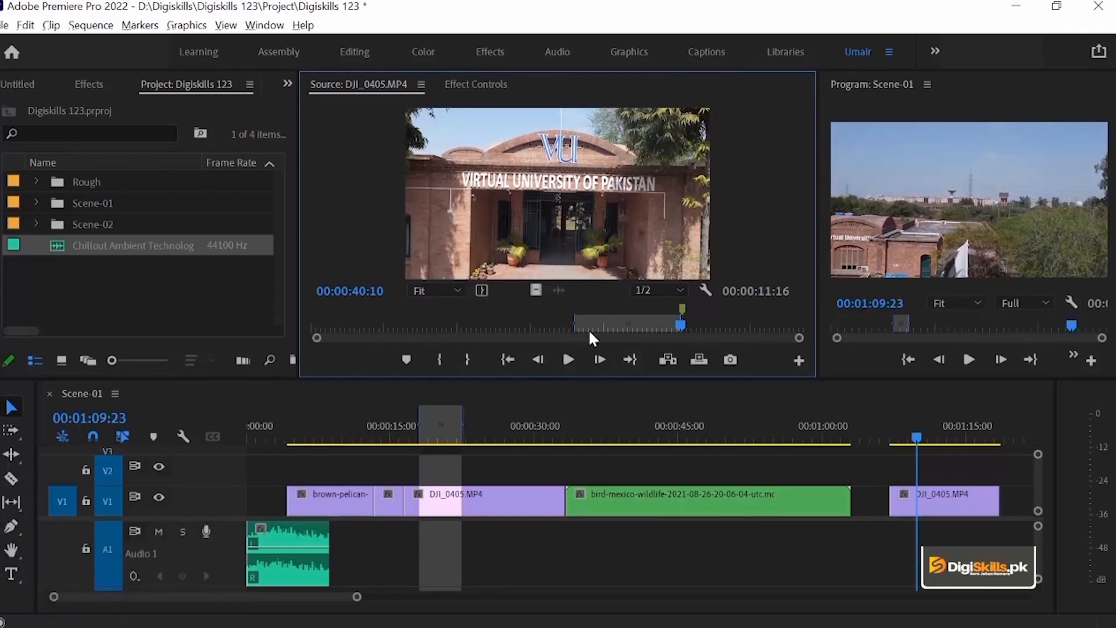
# Step: Scrub the source clip inside and outside its marked section, returning the source playhead to the in point at 00:00:28:25
pyautogui.moveTo(748, 329); pyautogui.dragTo(833, 331)
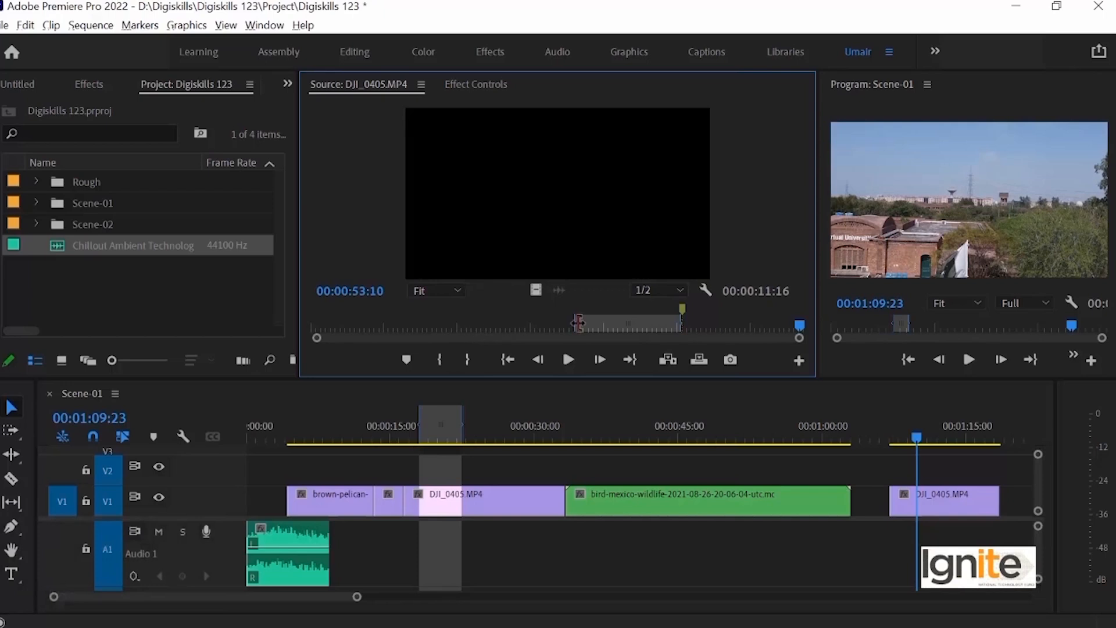
pyautogui.click(672, 321)
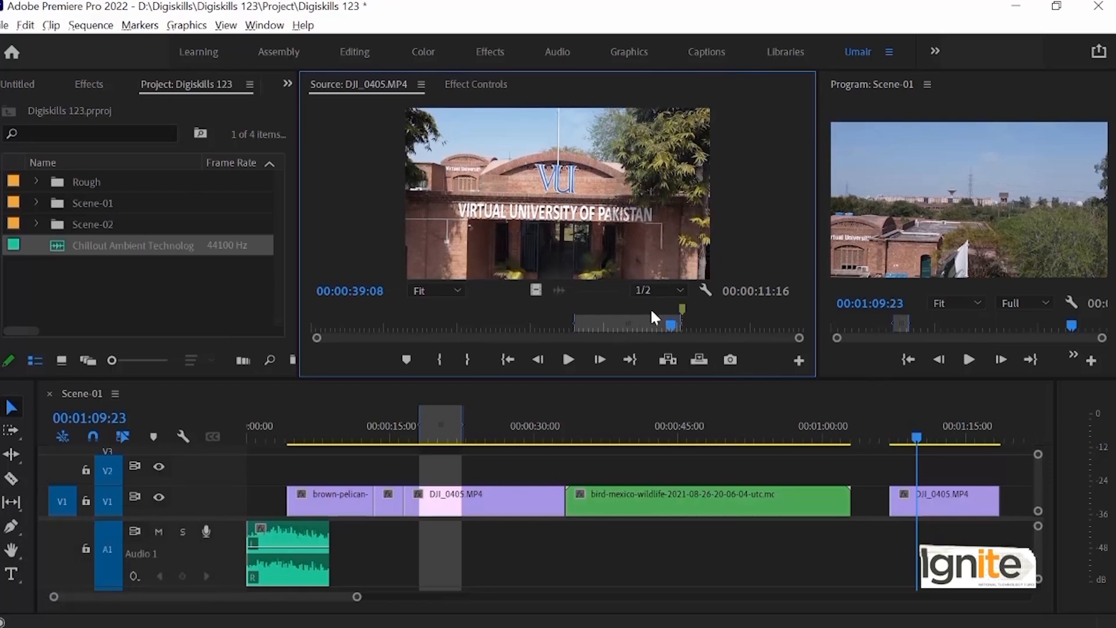
pyautogui.moveTo(652, 321); pyautogui.dragTo(688, 328)
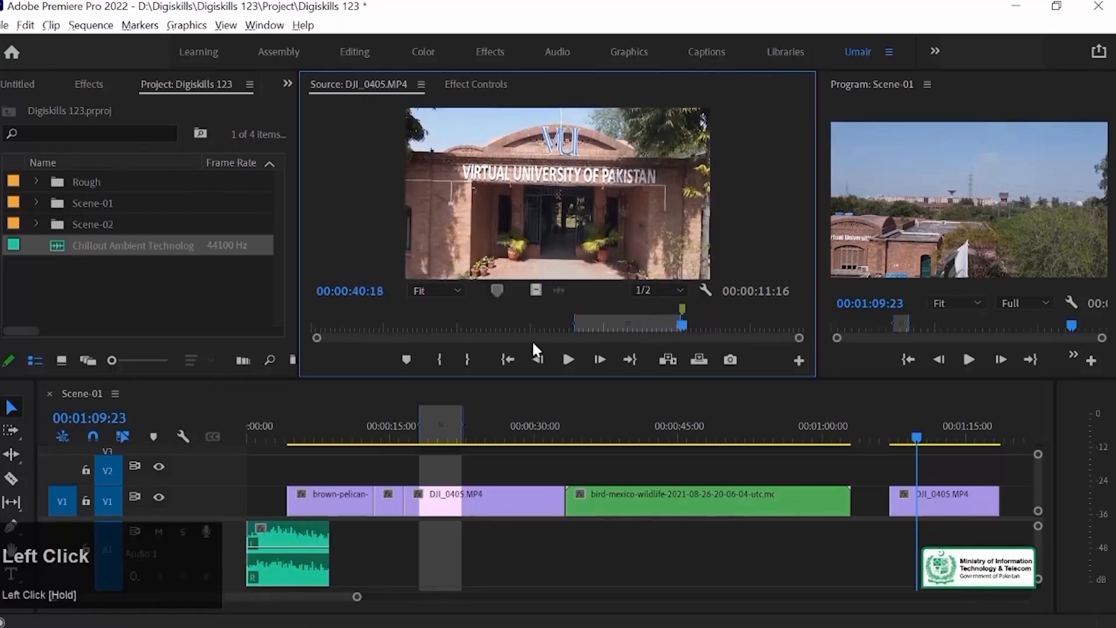
pyautogui.click(508, 360)
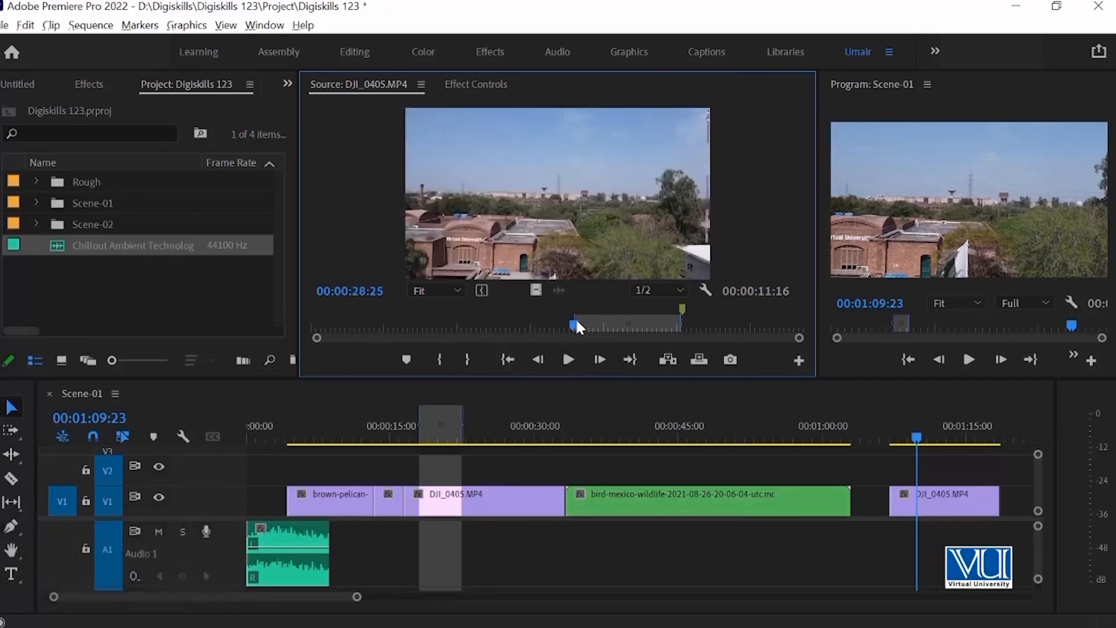
pyautogui.moveTo(305, 326); pyautogui.dragTo(430, 324)
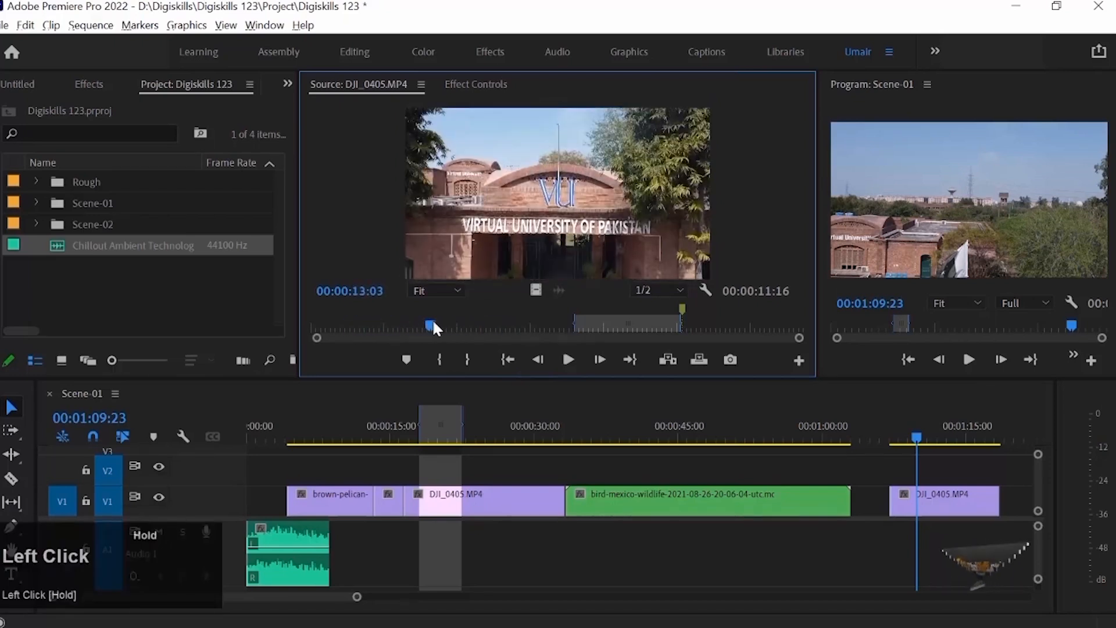
pyautogui.click(508, 359)
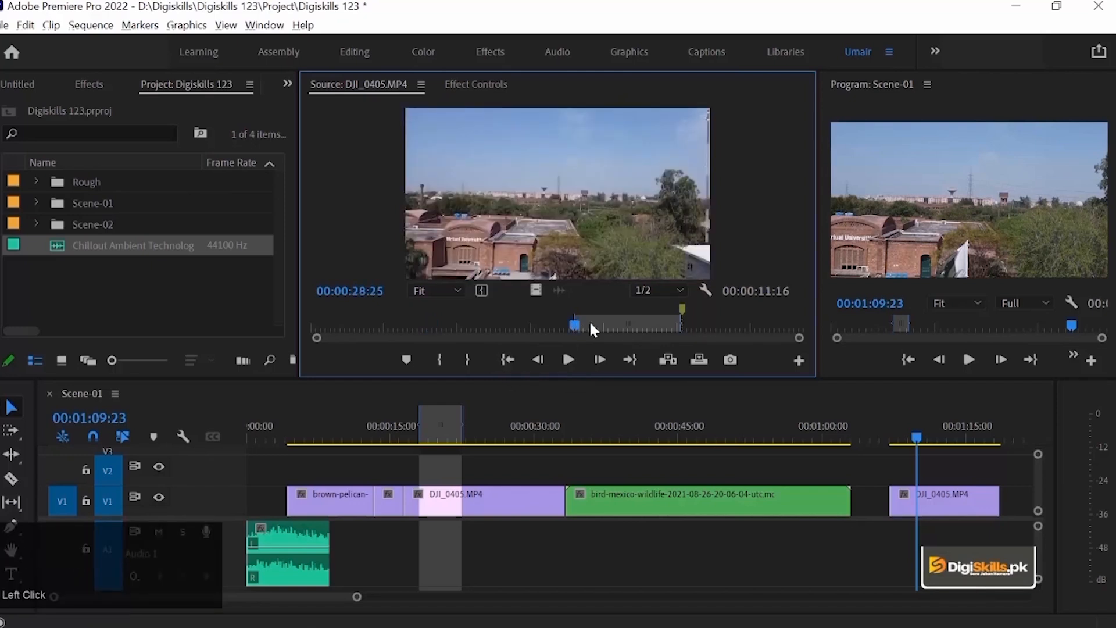
# Step: Jump the source playhead back and forth between the out and in points, finishing at the out point
pyautogui.click(632, 358)
pyautogui.click(506, 358)
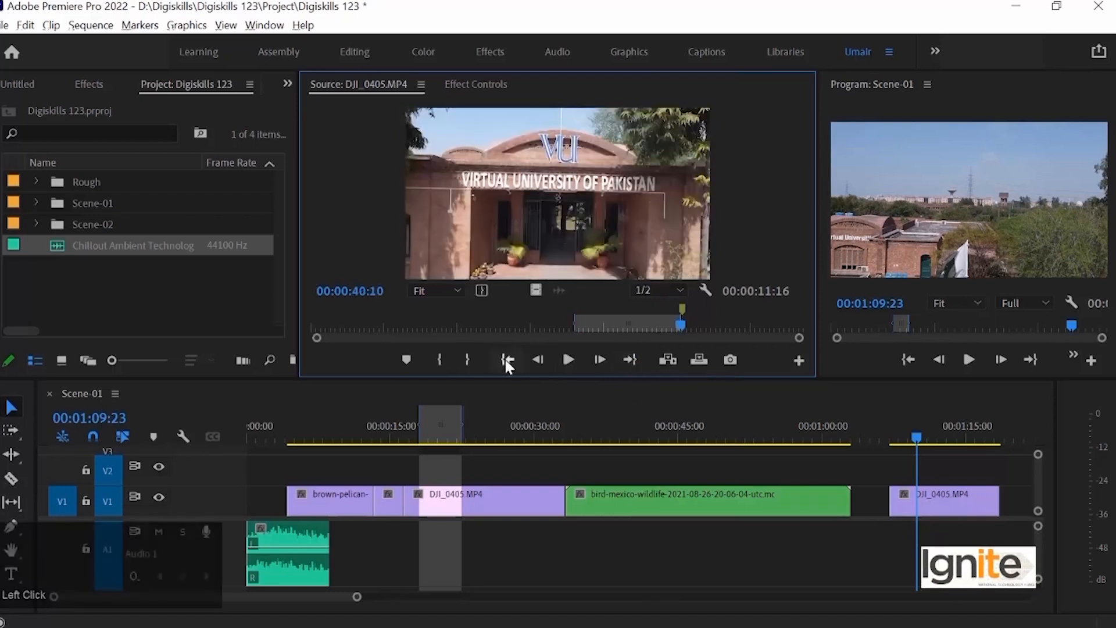
pyautogui.click(631, 359)
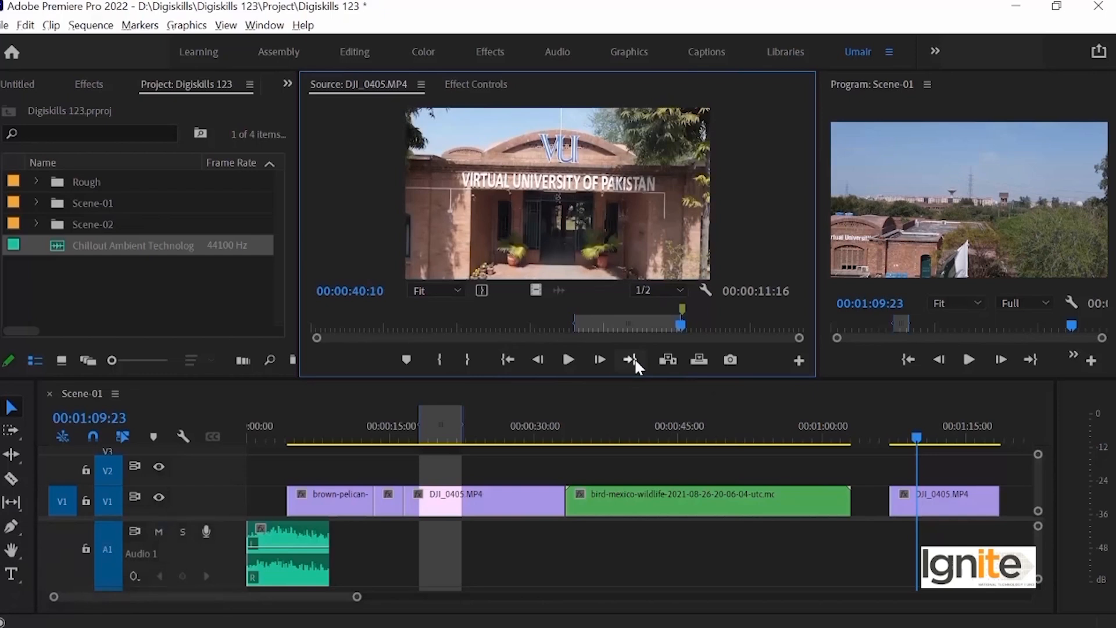
pyautogui.click(506, 359)
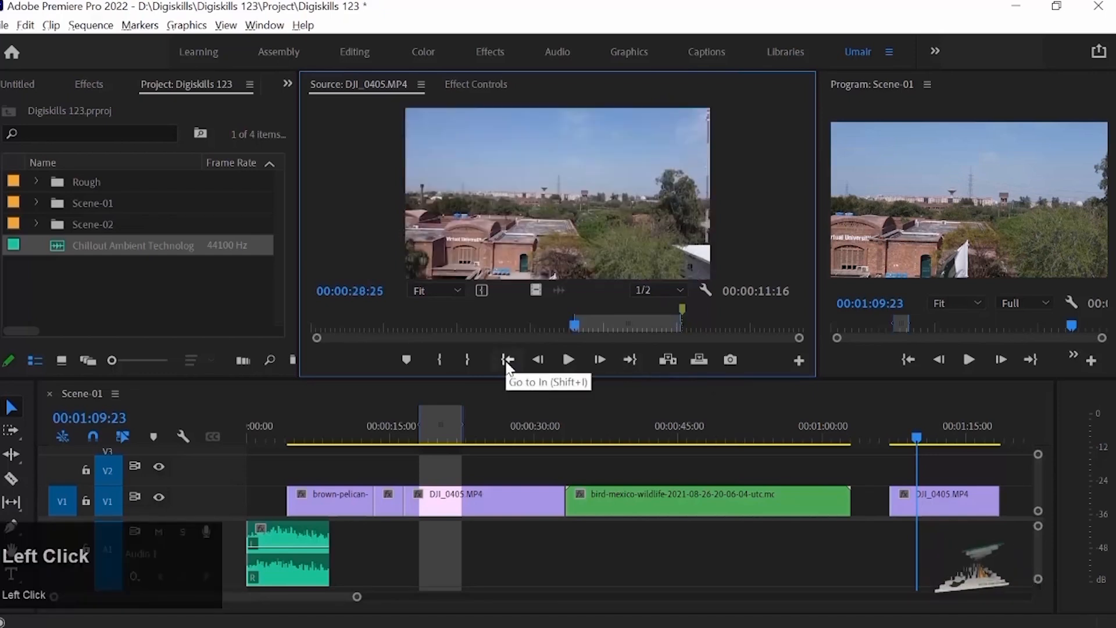
pyautogui.click(631, 359)
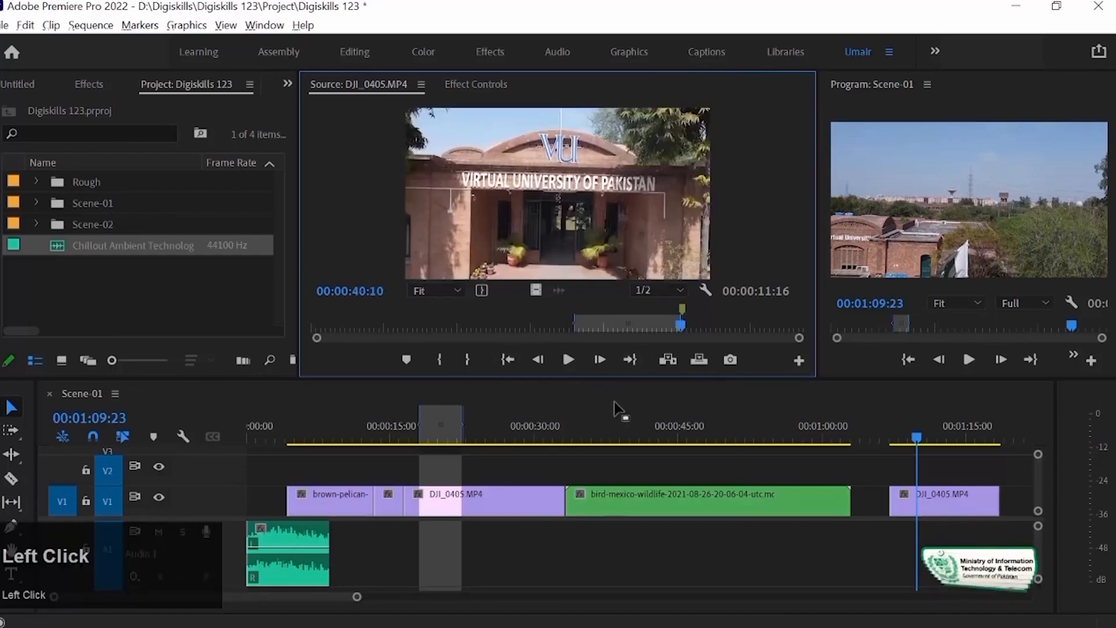
# Step: Play the source clip past the out point, pause it, and step forward frame by frame to 00:00:43:12
pyautogui.click(568, 359)
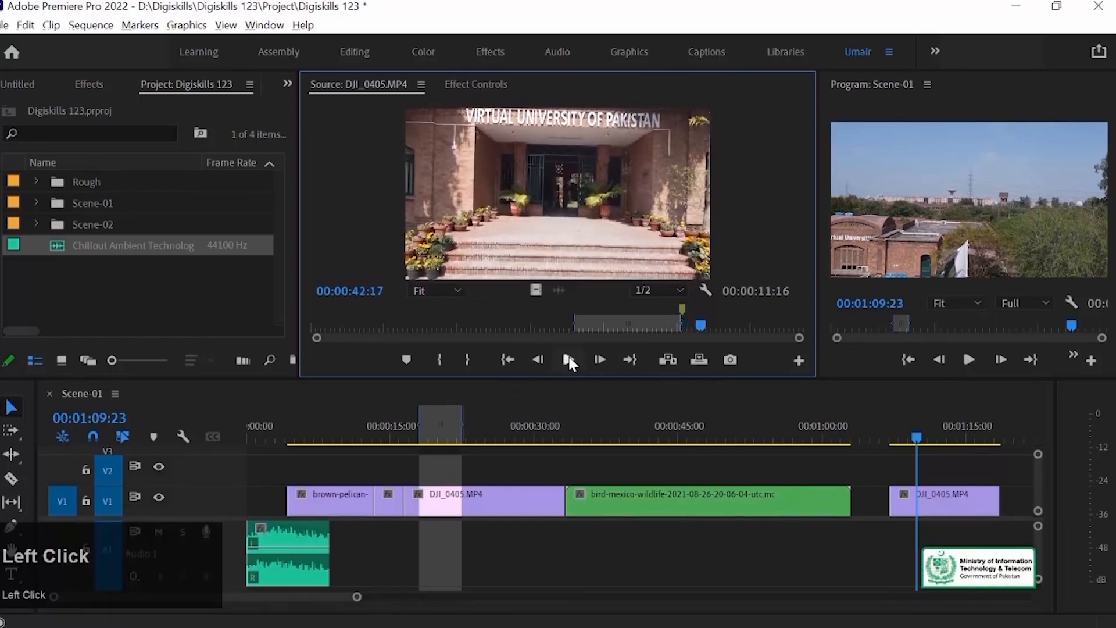
pyautogui.click(601, 359)
pyautogui.click(600, 359)
pyautogui.click(600, 360)
pyautogui.click(600, 359)
pyautogui.click(601, 359)
pyautogui.click(601, 359)
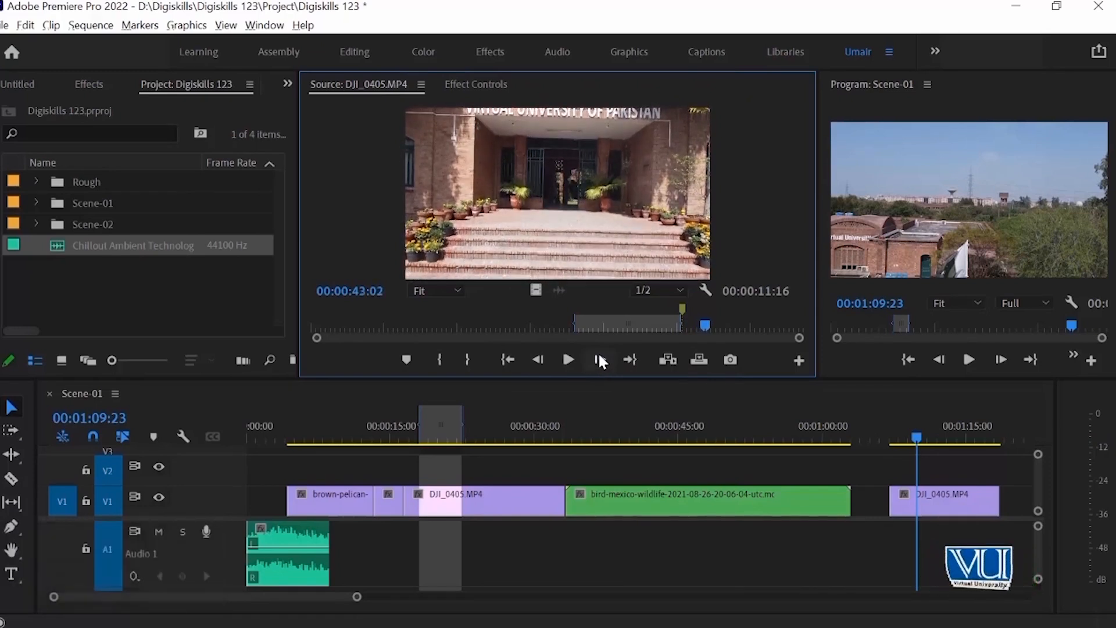
pyautogui.click(601, 359)
pyautogui.click(601, 359)
pyautogui.click(601, 359)
pyautogui.click(599, 357)
pyautogui.click(599, 357)
pyautogui.click(599, 357)
pyautogui.click(599, 357)
pyautogui.click(600, 357)
pyautogui.click(600, 357)
pyautogui.click(599, 357)
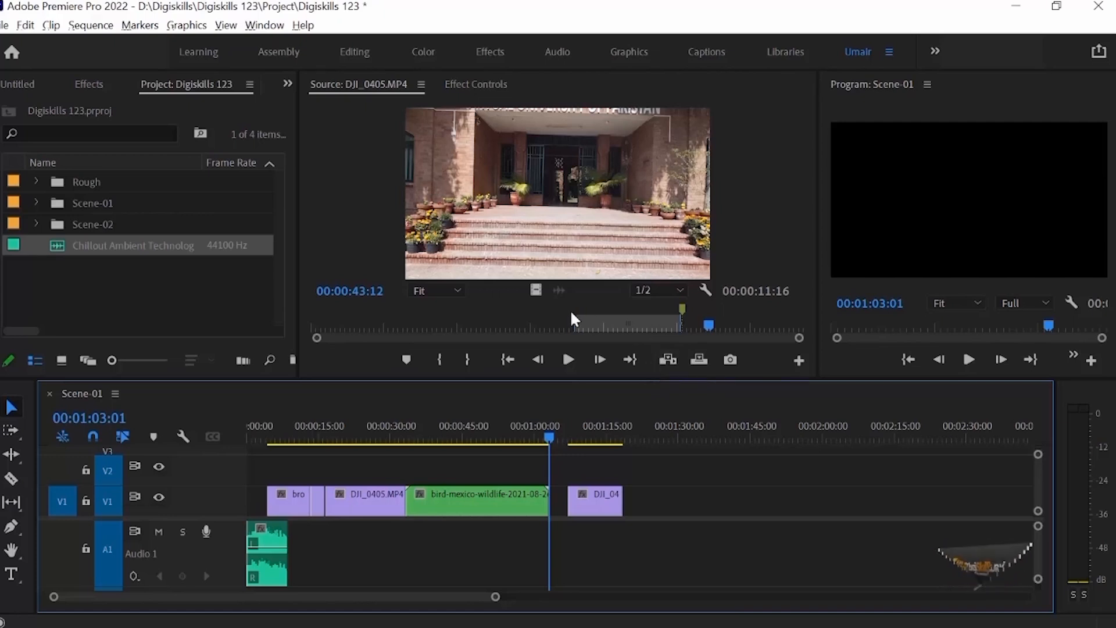
# Step: Insert the marked section of DJI_0405.MP4 twice from the green bird clip's end at 00:01:03:01, and overwrite it once directly after those
pyautogui.click(668, 361)
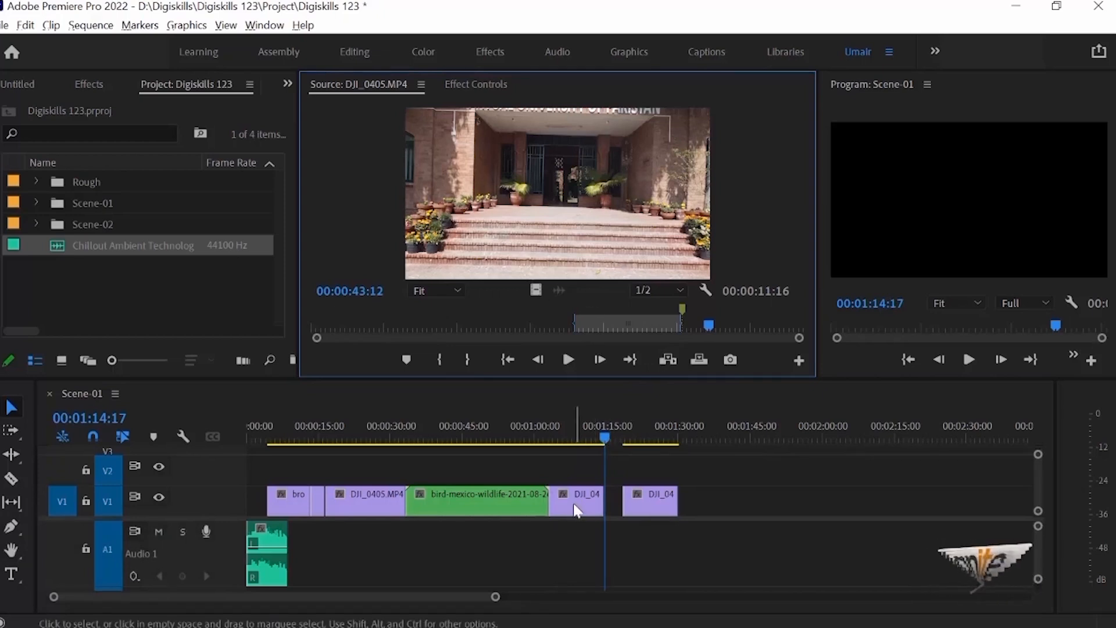
pyautogui.click(667, 360)
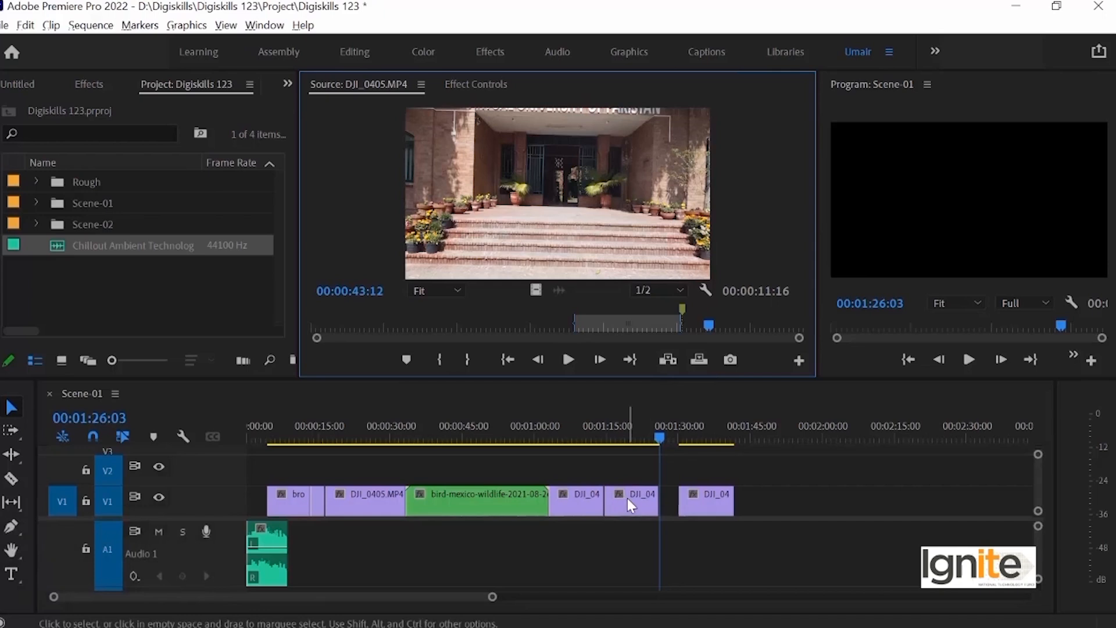
pyautogui.click(700, 359)
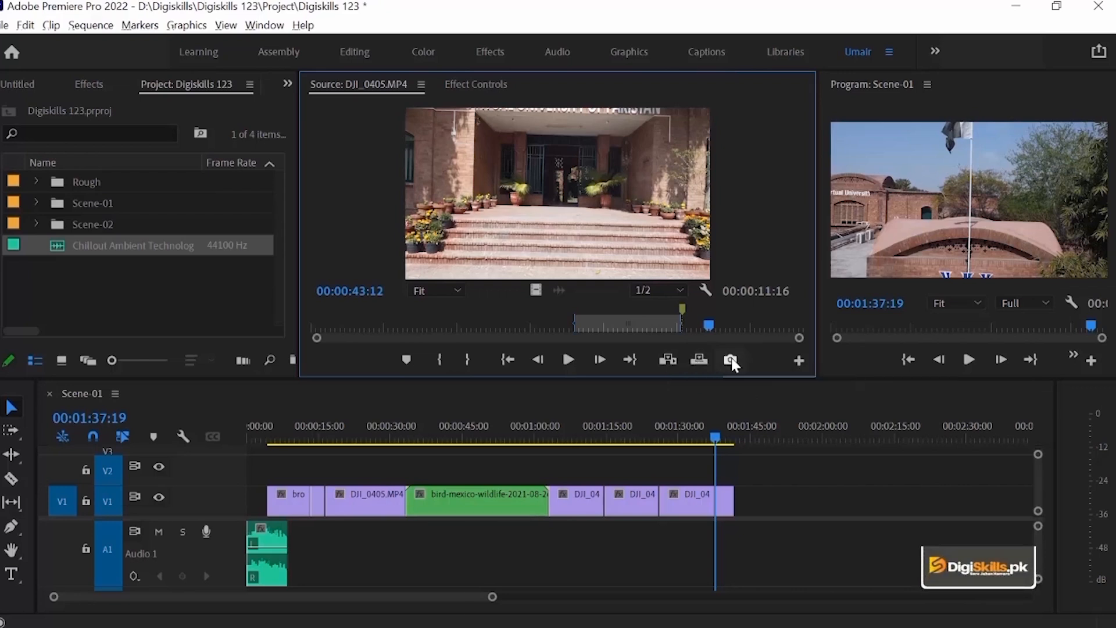
# Step: Open Export Frame for the source frame at 00:00:11:11, examine its options and destination folder selection, and cancel without exporting
pyautogui.click(399, 325)
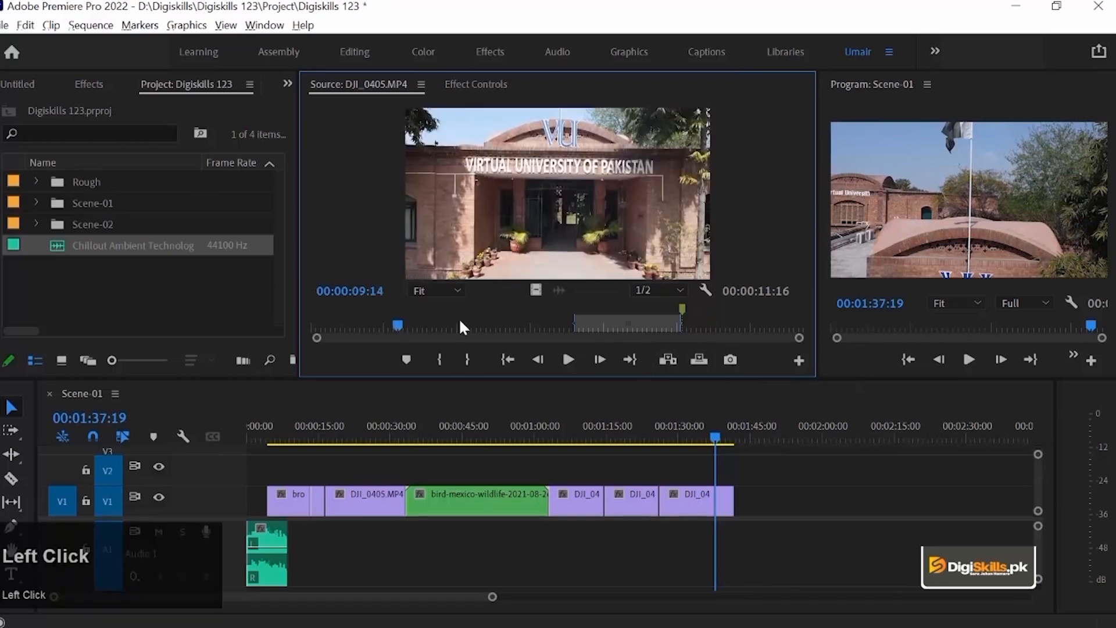
pyautogui.moveTo(401, 324); pyautogui.dragTo(415, 324)
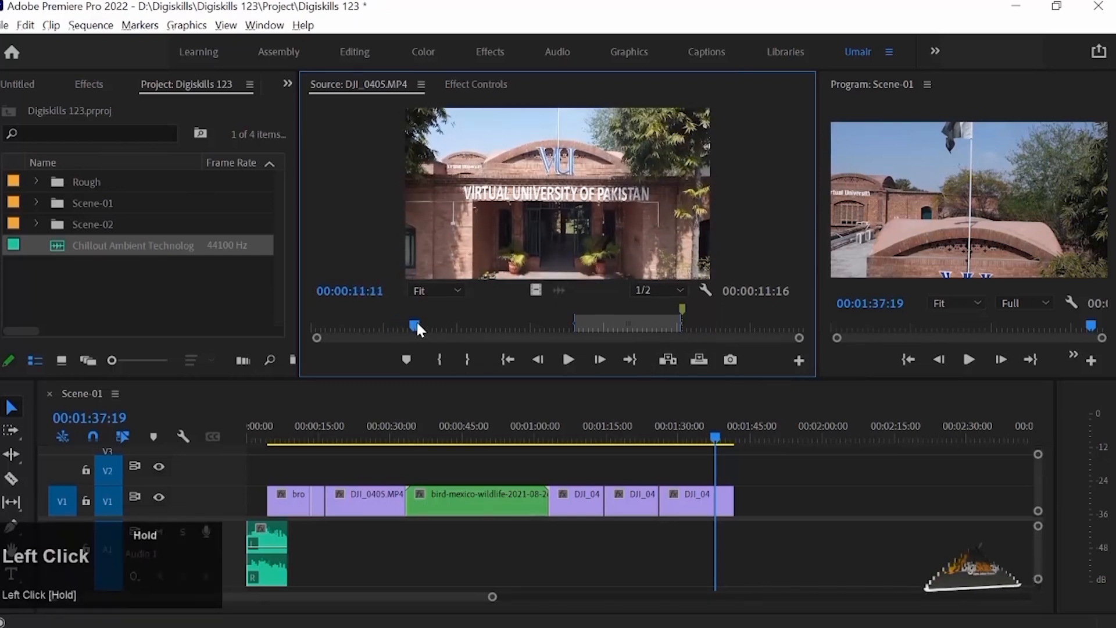
pyautogui.click(730, 358)
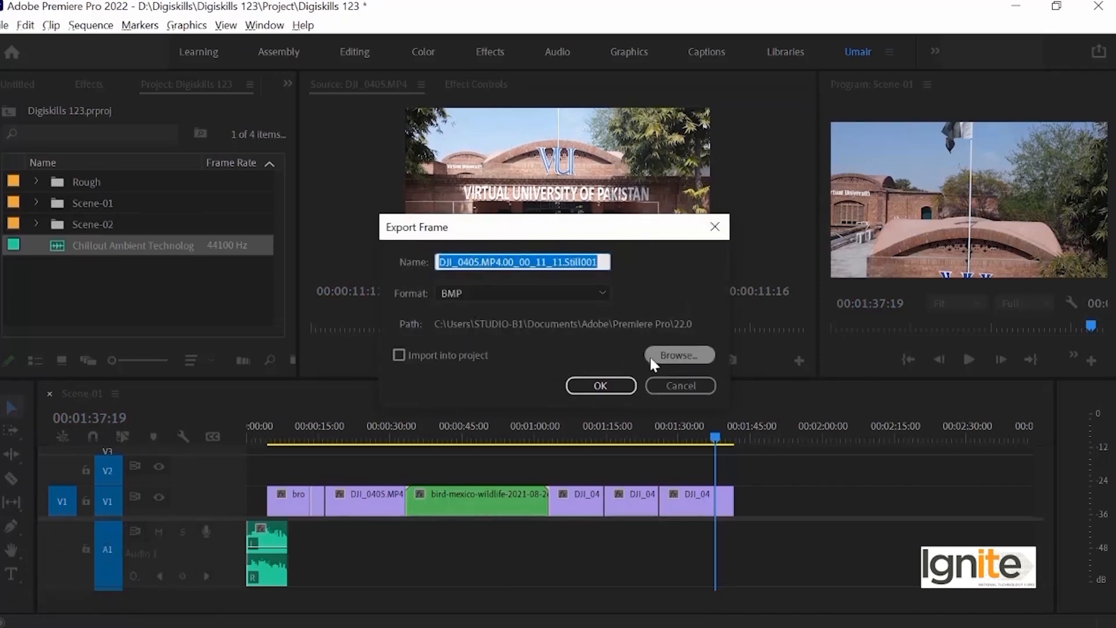
pyautogui.click(677, 351)
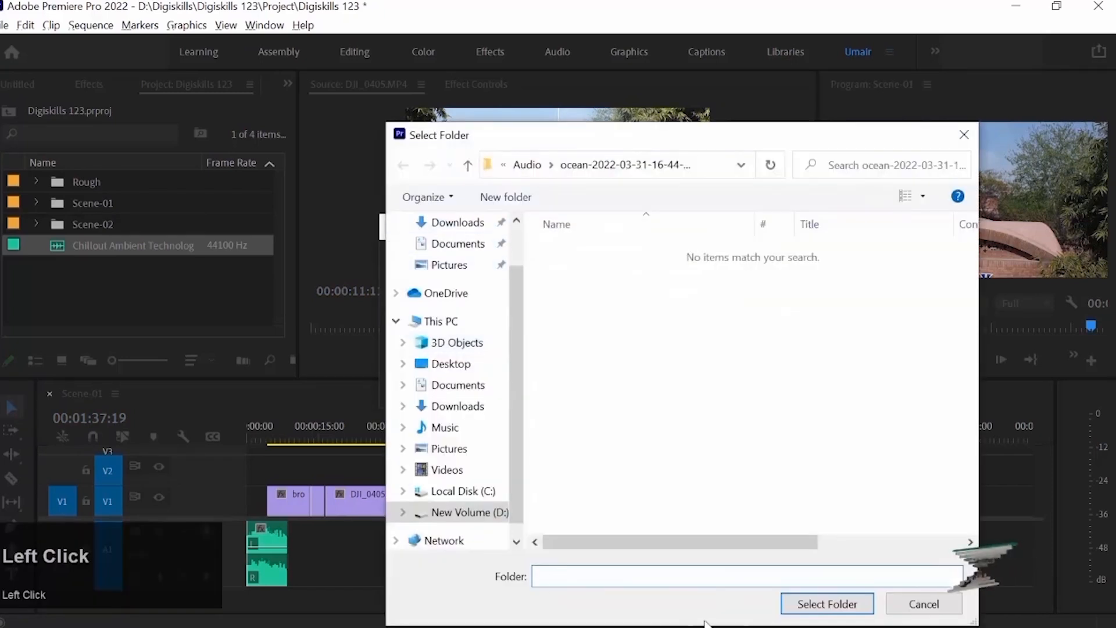
pyautogui.click(924, 604)
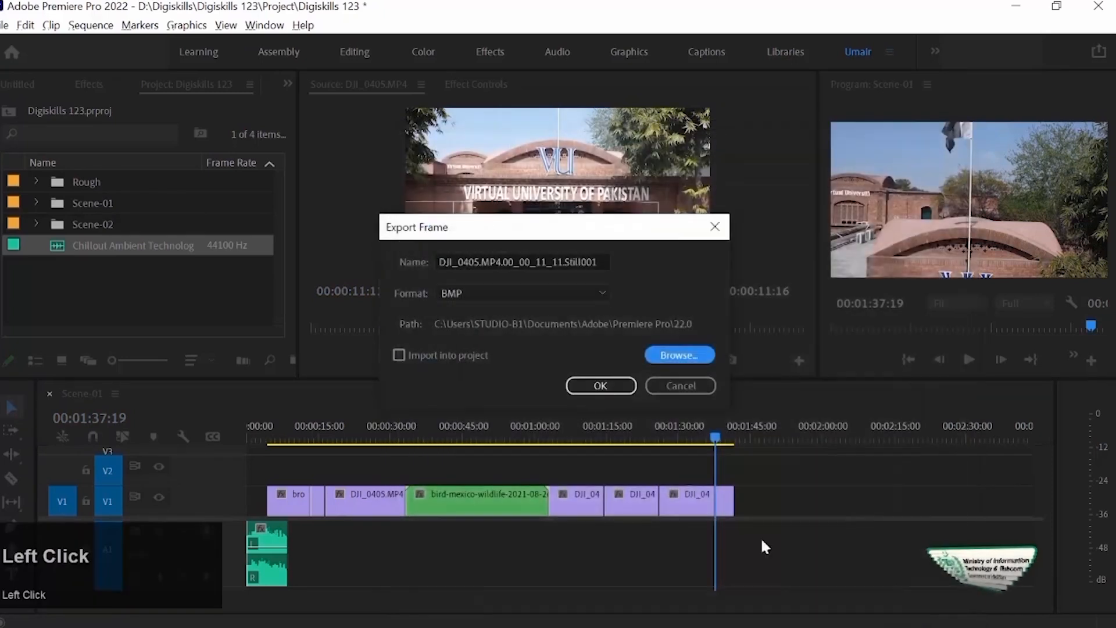
pyautogui.click(663, 386)
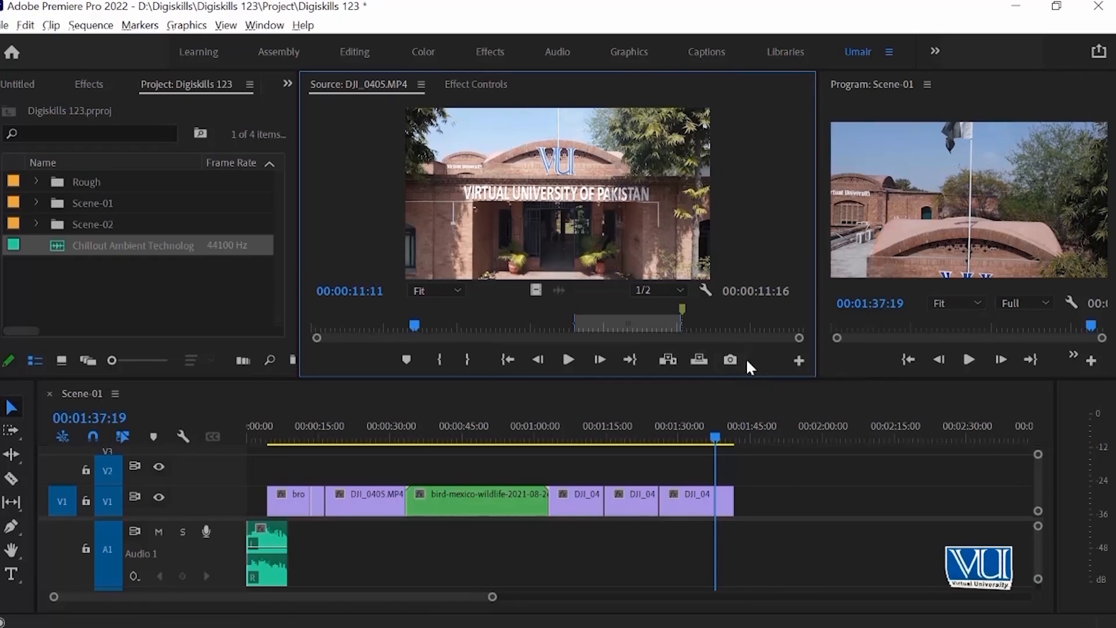
# Step: Open the Source Monitor's Button Editor to examine the available controls, and close it without changes
pyautogui.click(801, 360)
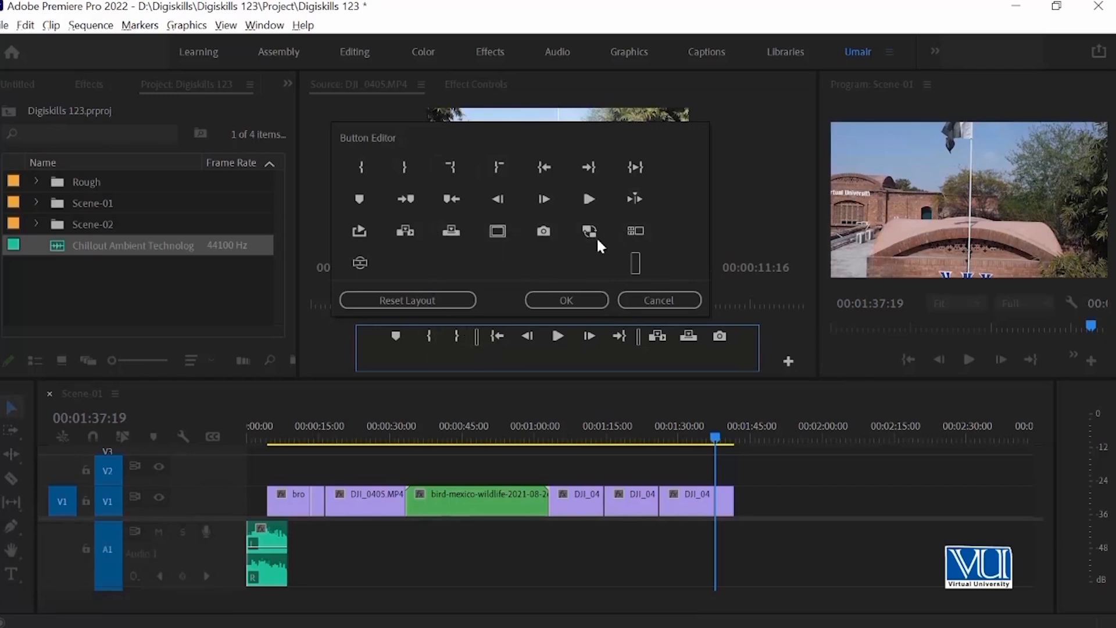
pyautogui.click(635, 300)
# Step: Widen the Program Monitor at the Source Monitor's expense so that its marker and export frame controls fit
pyautogui.moveTo(819, 185); pyautogui.dragTo(669, 185)
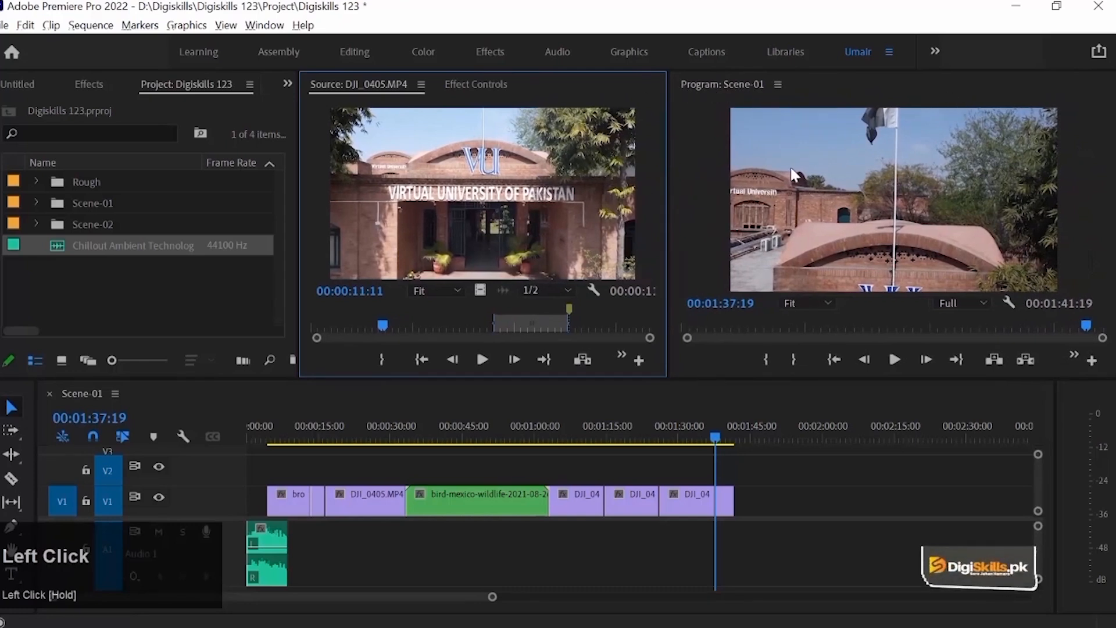
pyautogui.click(706, 158)
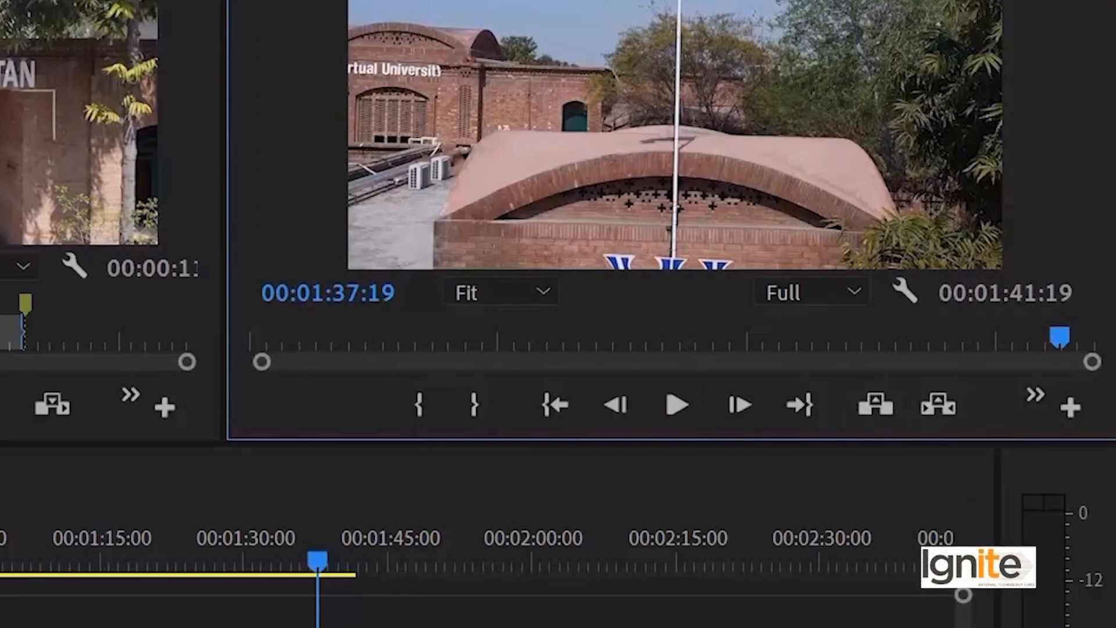
pyautogui.moveTo(224, 135); pyautogui.dragTo(181, 117)
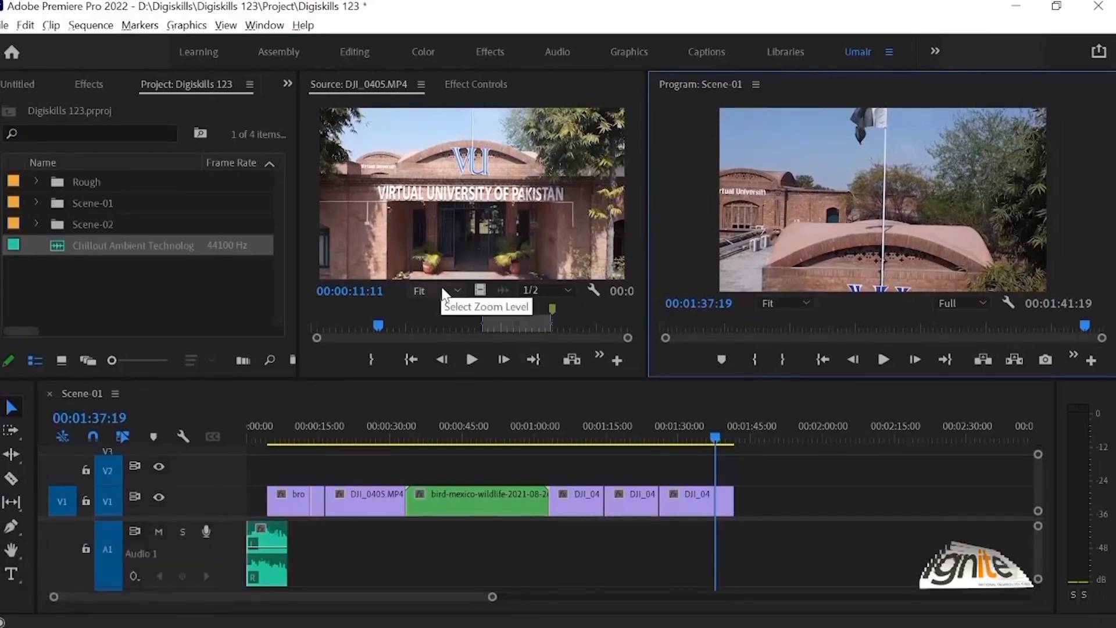
# Step: Set the Program Monitor's zoom level to 200% and examine the flag near the top of the frame
pyautogui.click(780, 301)
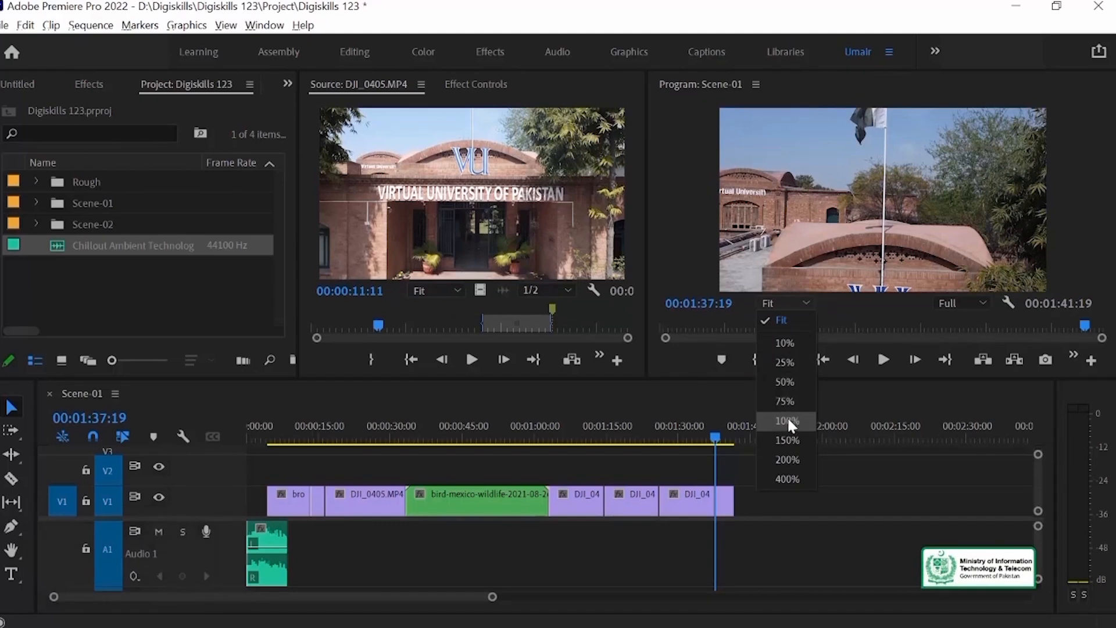
pyautogui.click(810, 128)
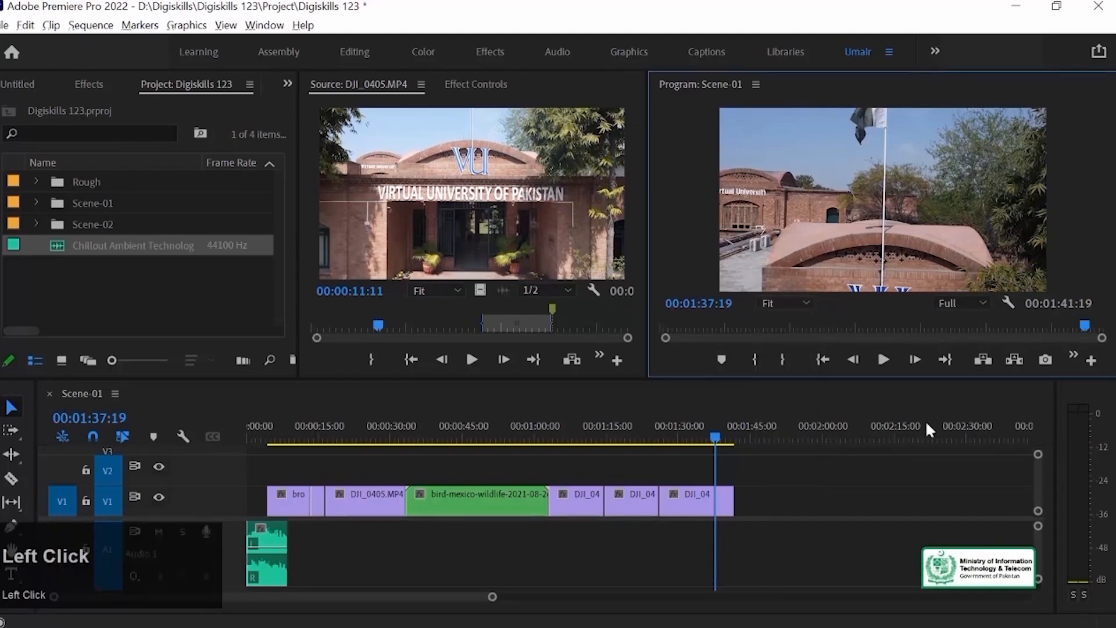
pyautogui.click(792, 311)
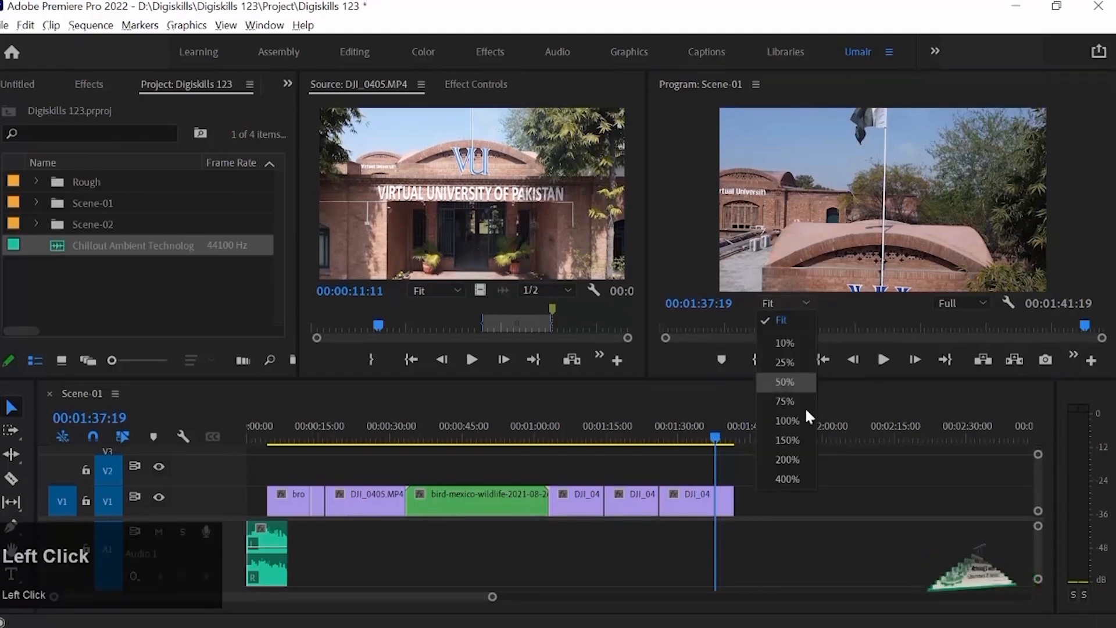
pyautogui.click(801, 455)
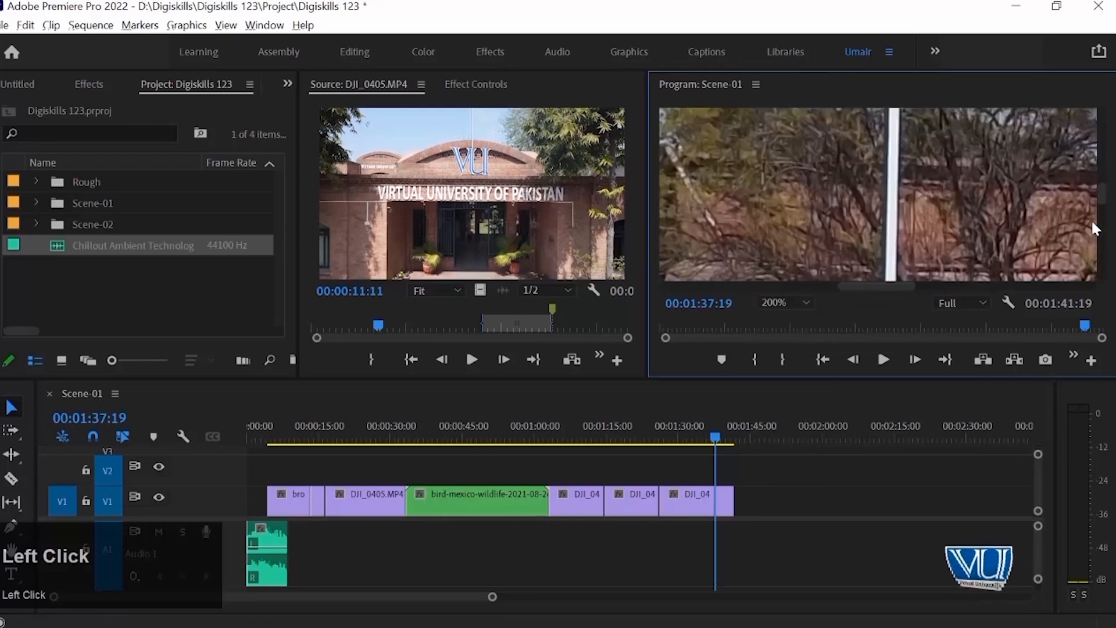
pyautogui.moveTo(1105, 205); pyautogui.dragTo(1110, 145)
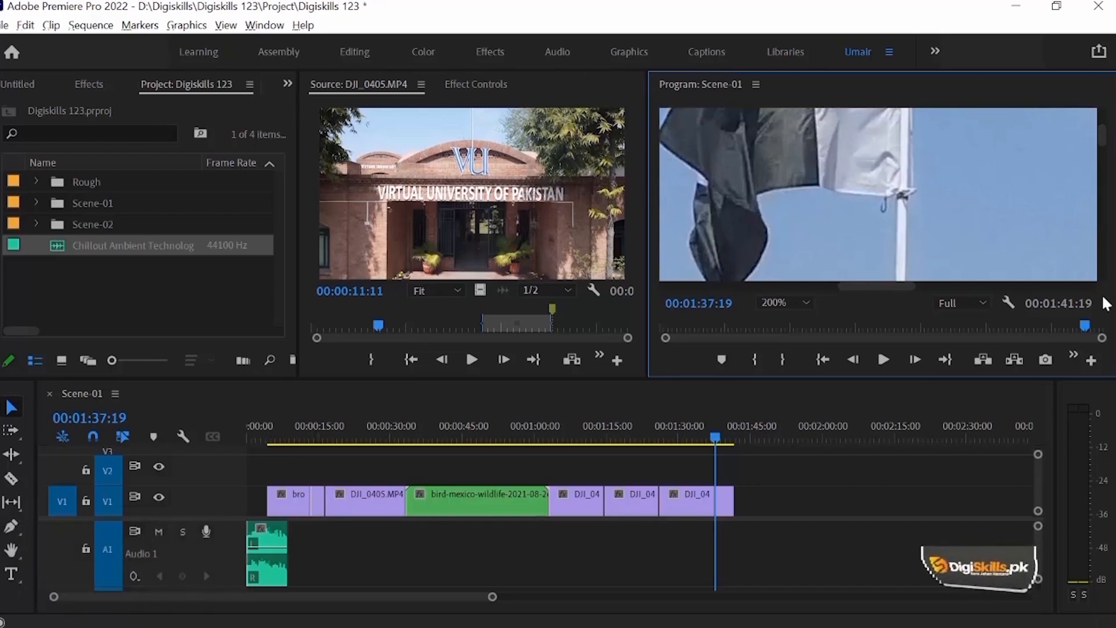
# Step: Magnify the Program Monitor to 400% and examine the flag in closer detail
pyautogui.click(795, 306)
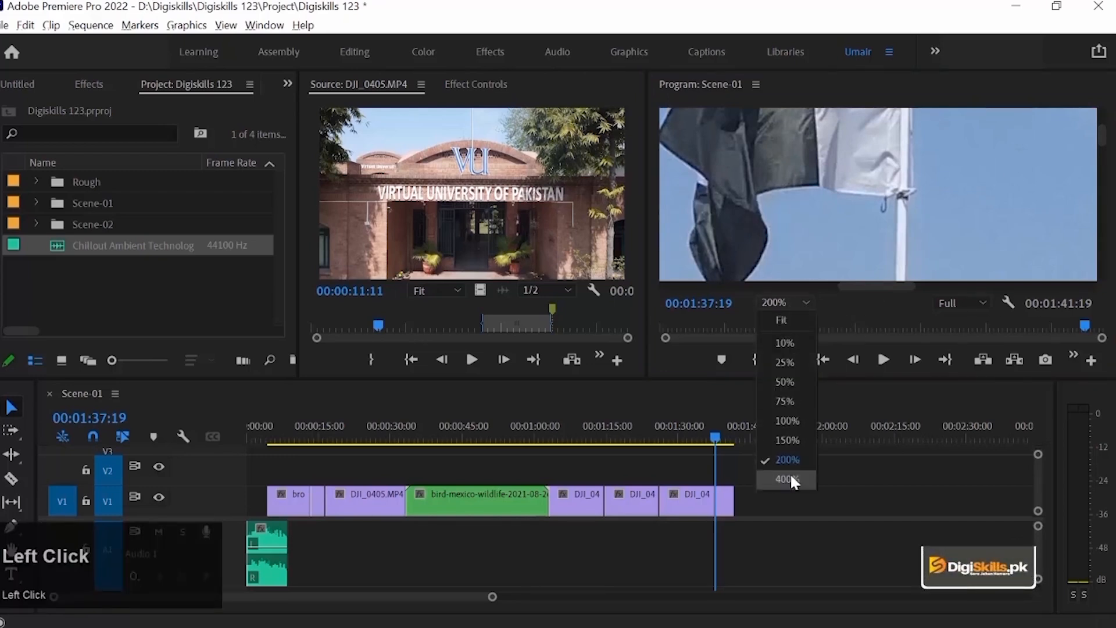
pyautogui.click(790, 478)
pyautogui.moveTo(1104, 204); pyautogui.dragTo(1108, 135)
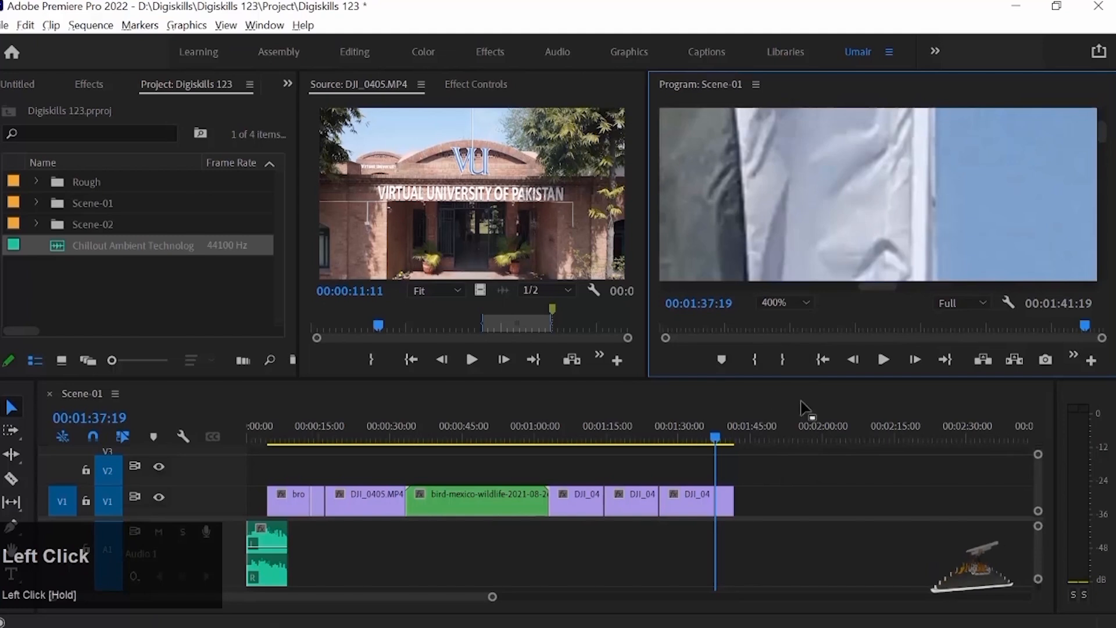
# Step: Fit the whole frame in the Program Monitor and move the Scene-01 playhead back to 00:01:33:04
pyautogui.click(780, 301)
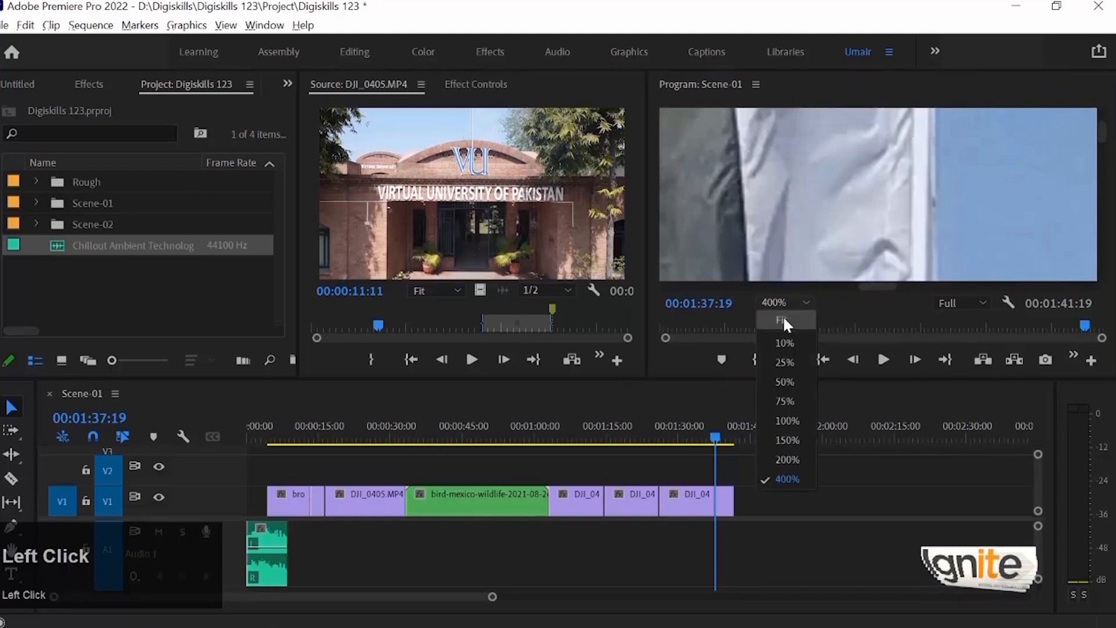
pyautogui.click(783, 319)
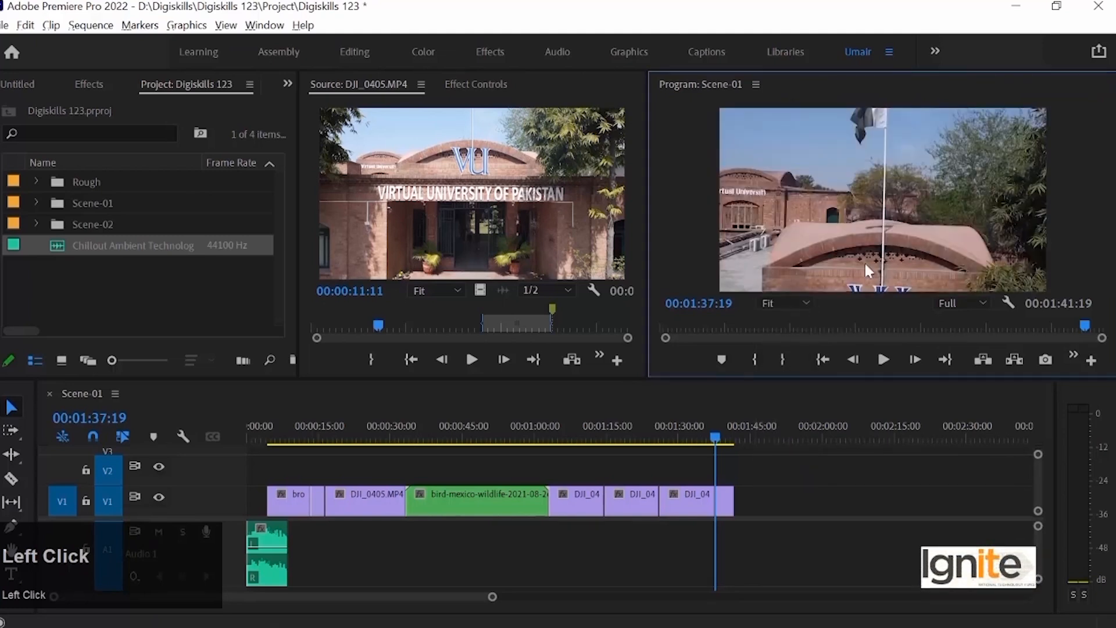
pyautogui.click(696, 437)
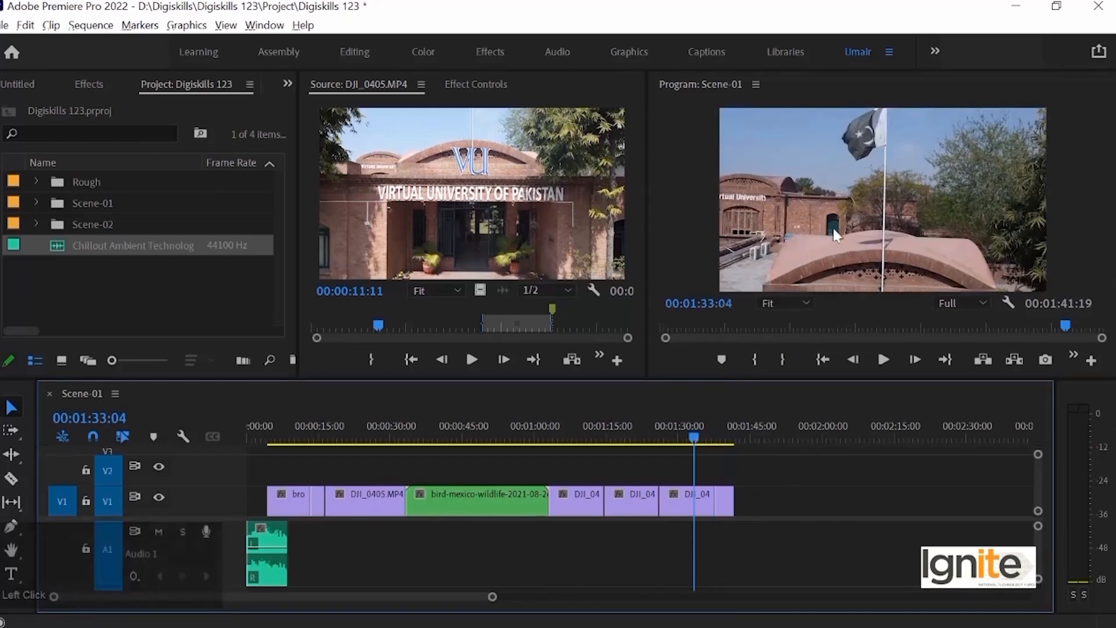
# Step: Examine the Program Monitor's playback resolution choices, keeping Full, and look through its settings options without changing any
pyautogui.click(957, 301)
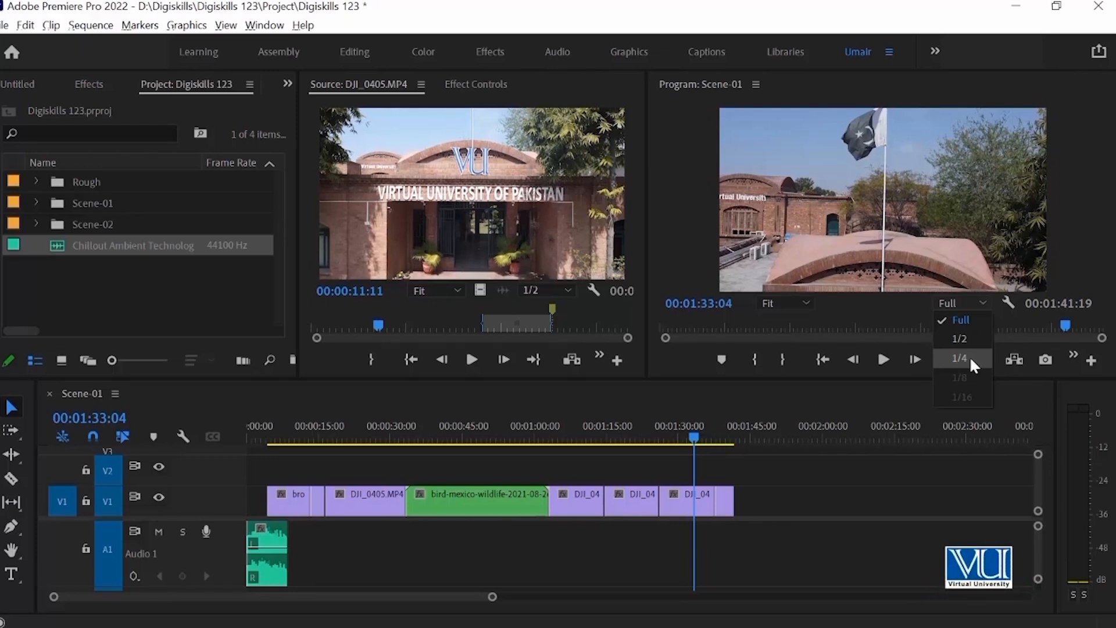
pyautogui.click(961, 319)
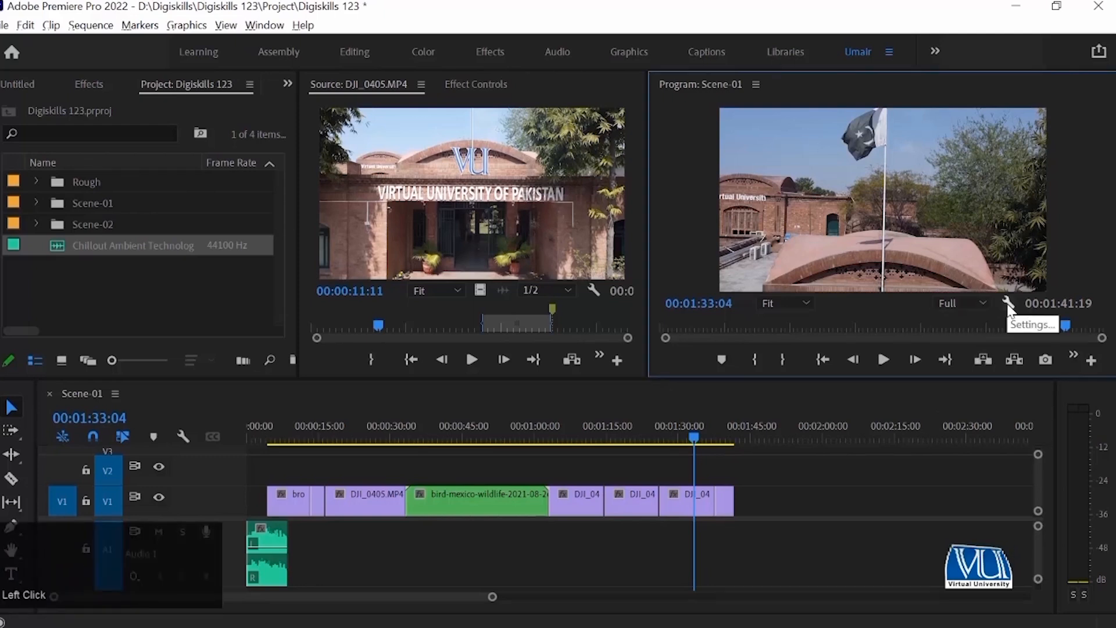
pyautogui.click(1007, 302)
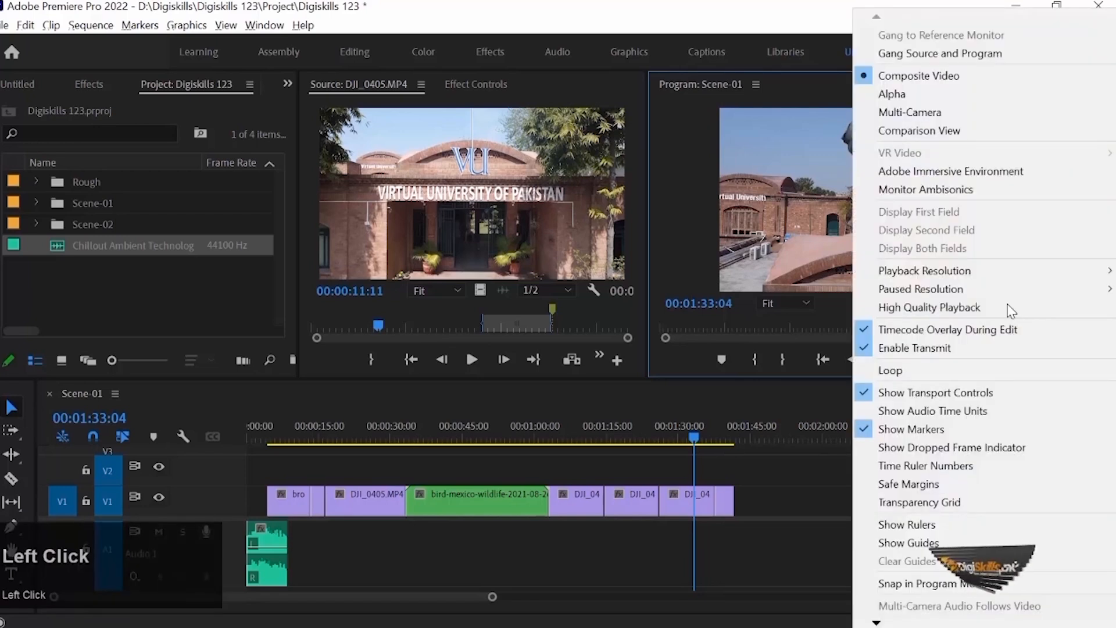
pyautogui.click(876, 22)
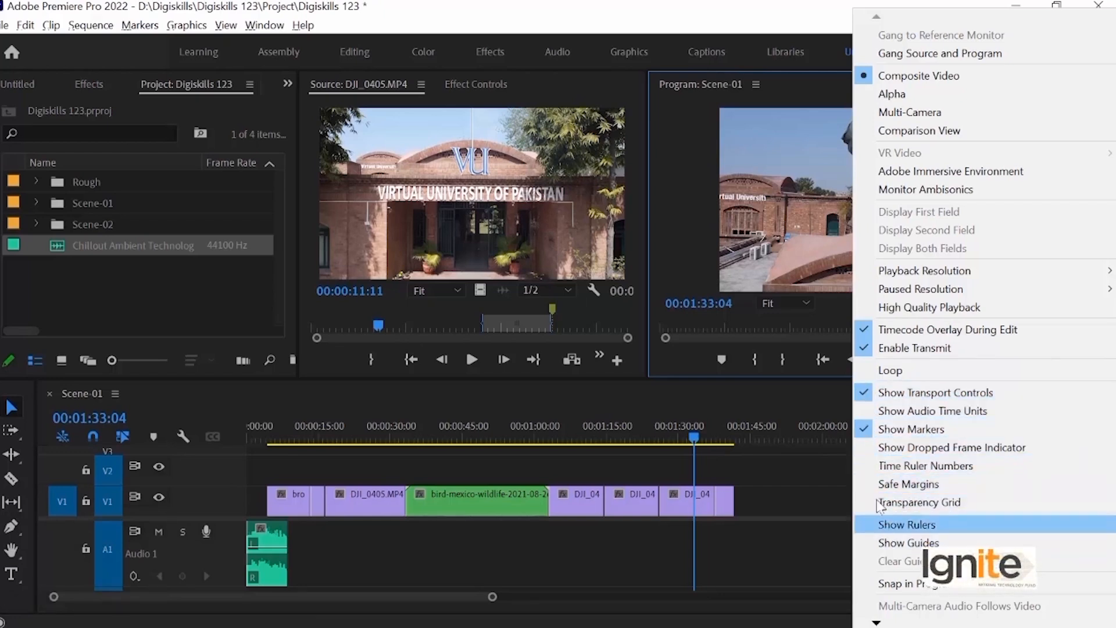
pyautogui.moveTo(855, 270)
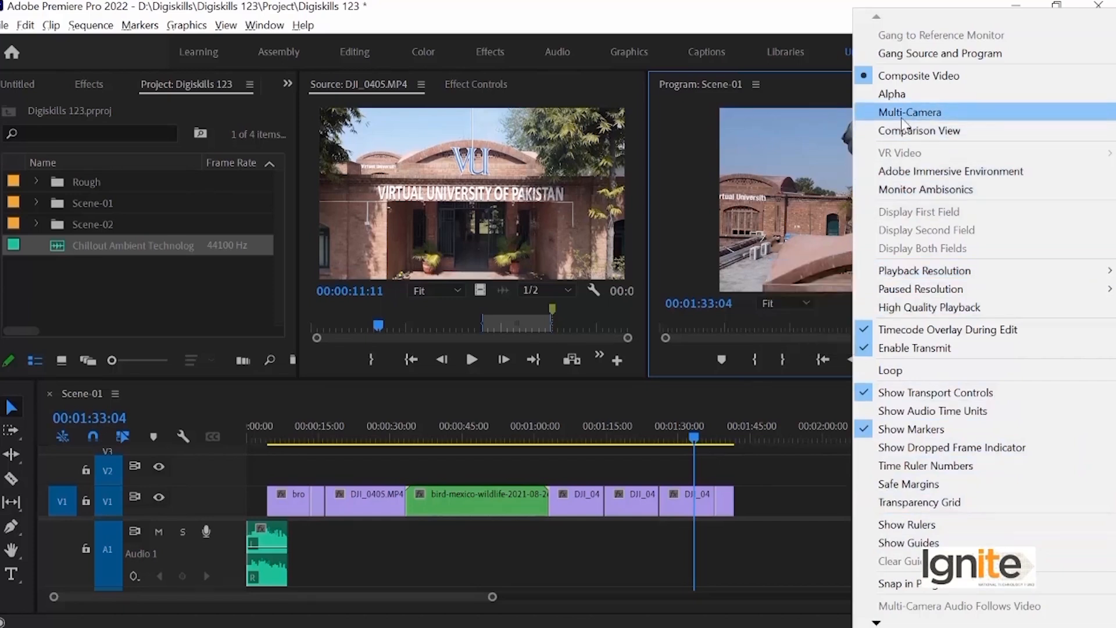
pyautogui.click(779, 125)
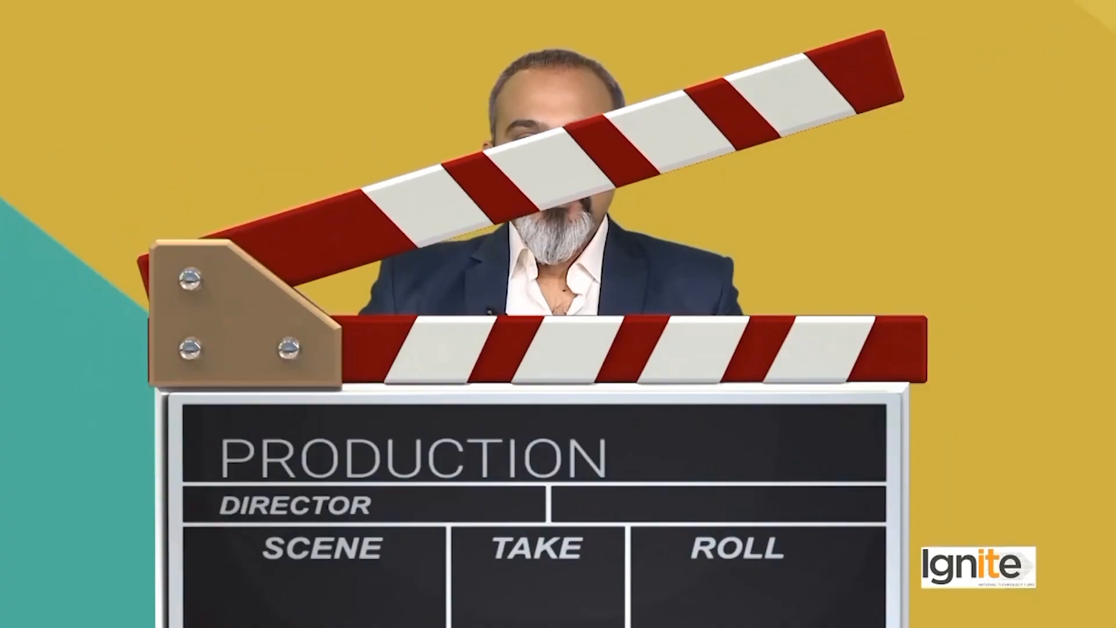